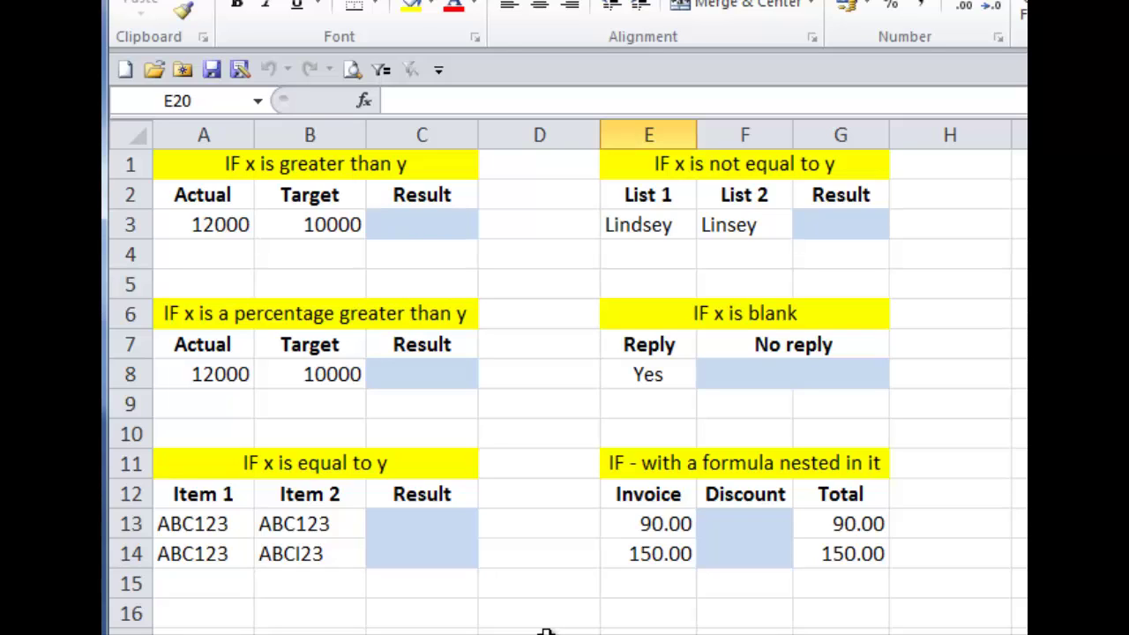
Step: Insert an IF function in C3 testing A3>B3, returning "Success" if true and "Failure" if false
{"action": "left_click", "coordinate": [435, 226]}
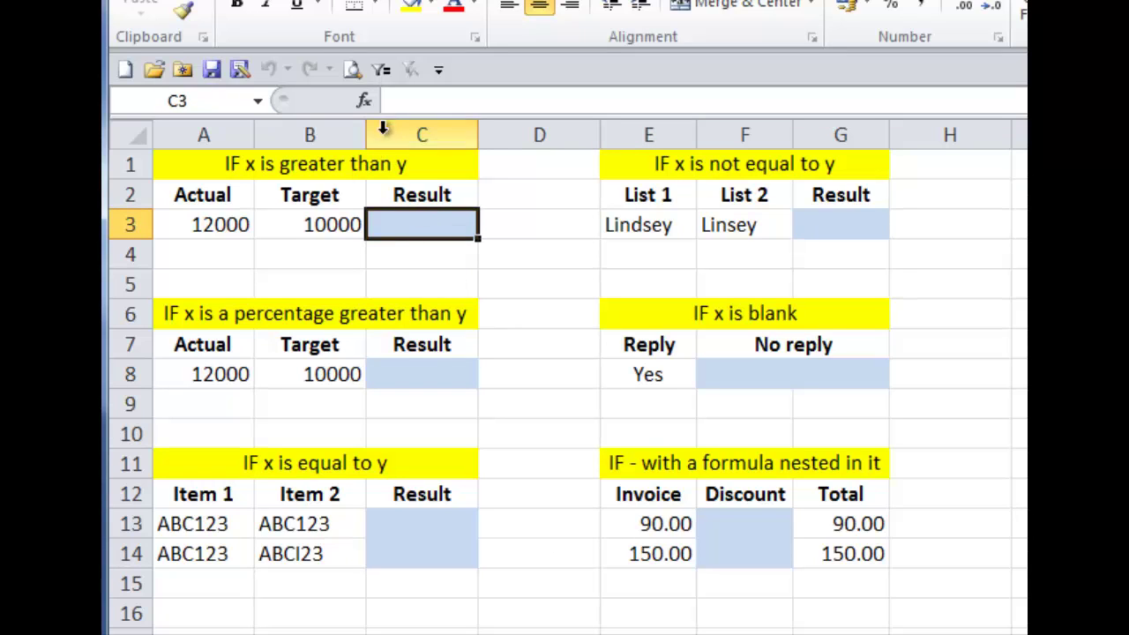
{"action": "left_click", "coordinate": [367, 105]}
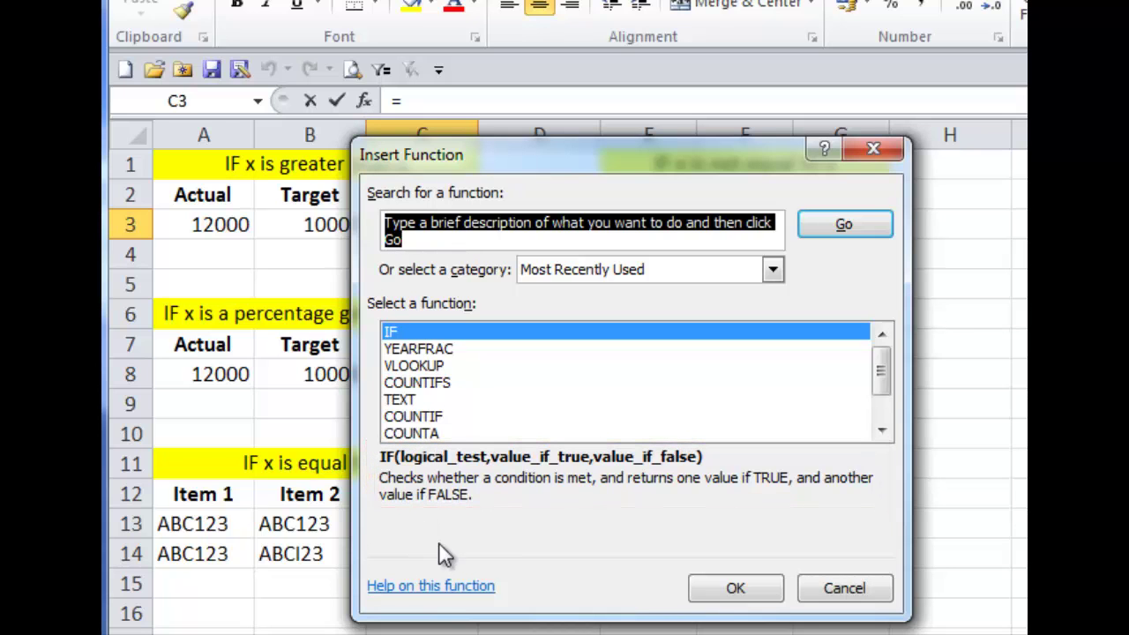
{"action": "left_click", "coordinate": [725, 596]}
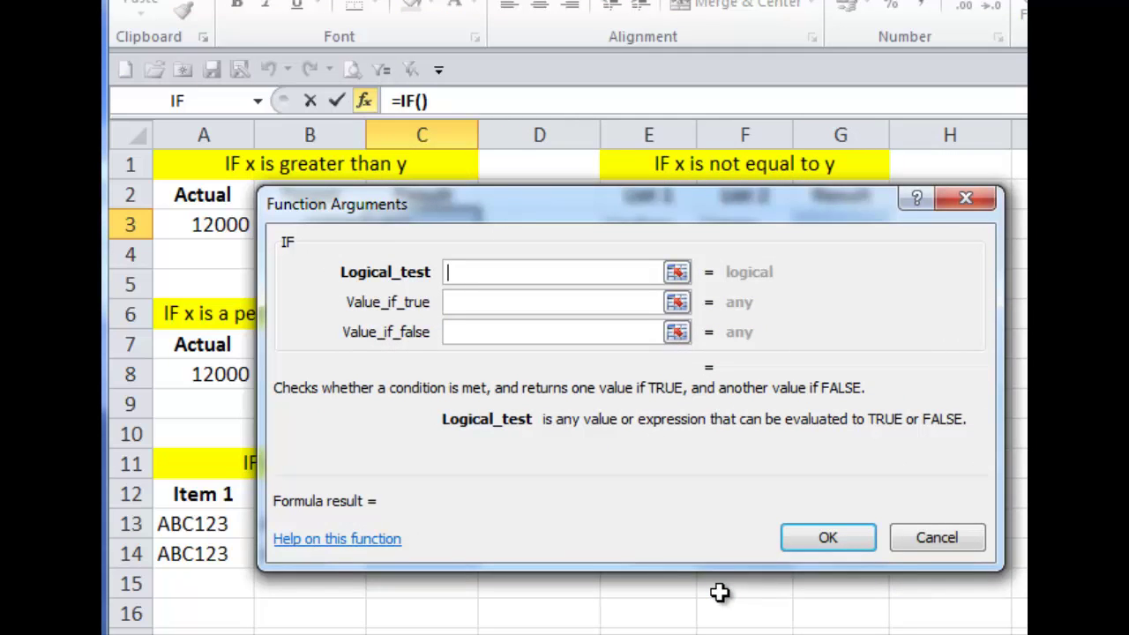
{"action": "type", "text": "A"}
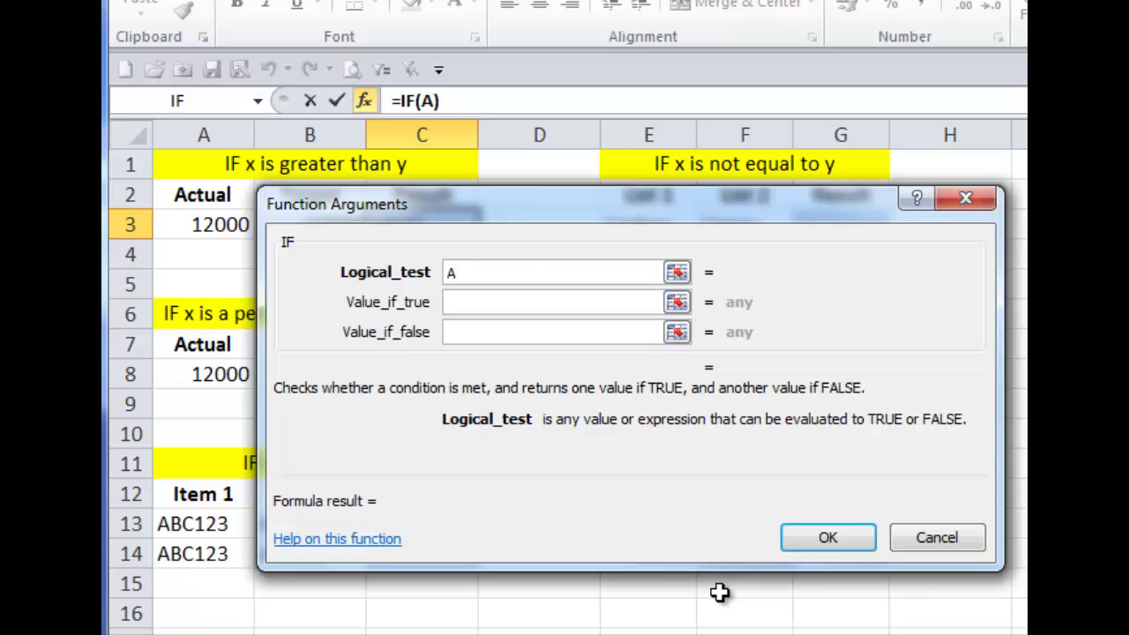
{"action": "type", "text": "3>B3"}
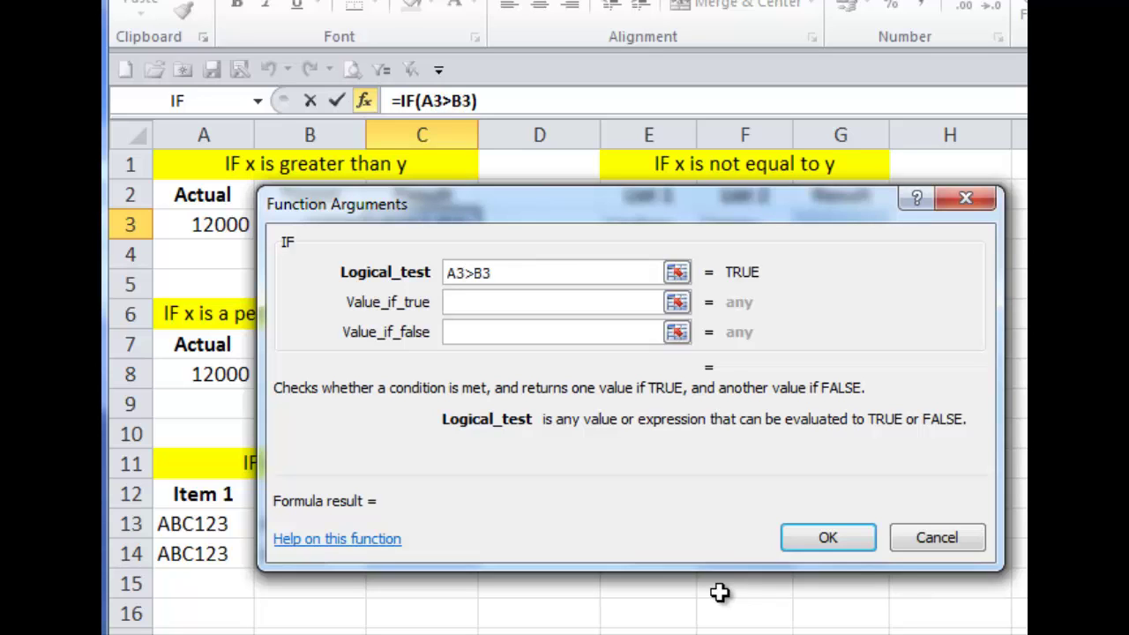
{"action": "key", "text": "Tab"}
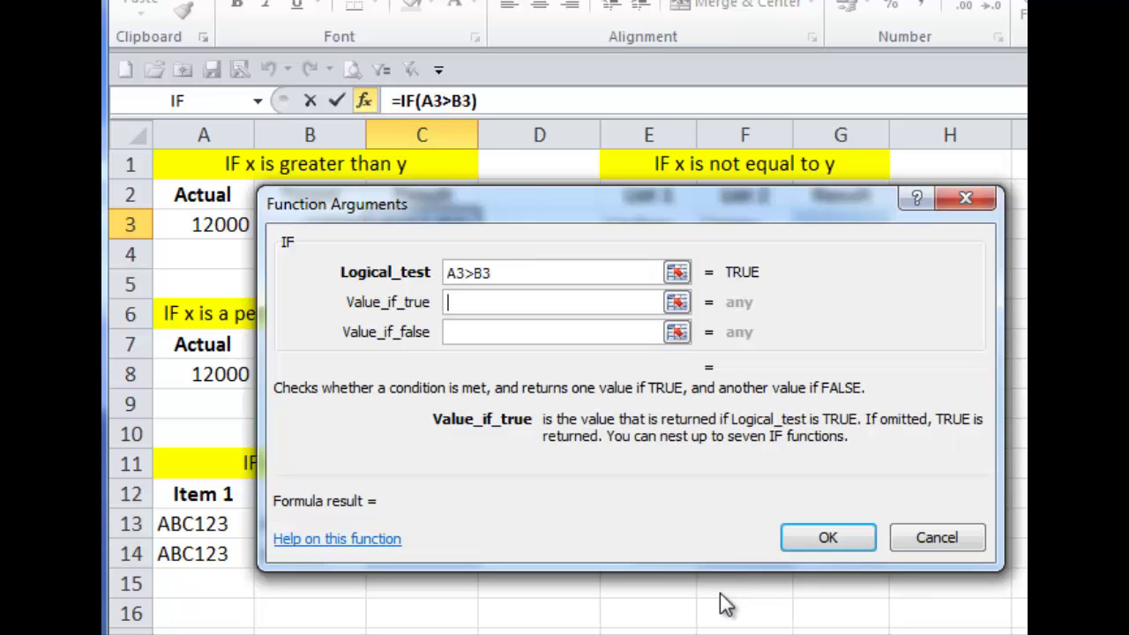
{"action": "type", "text": "S"}
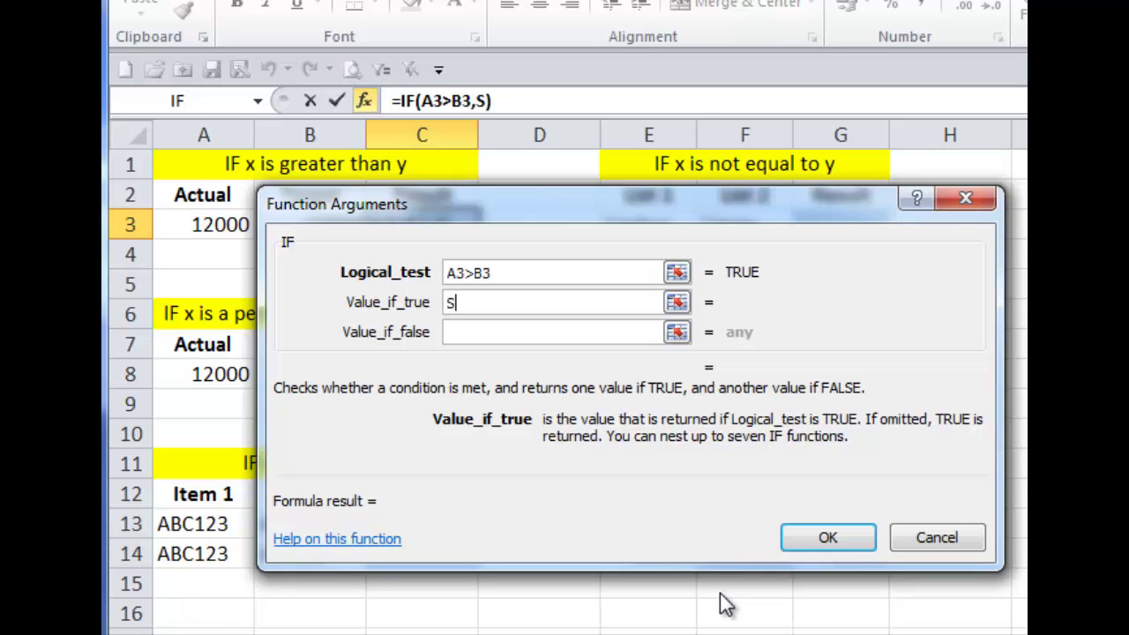
{"action": "type", "text": "uccess"}
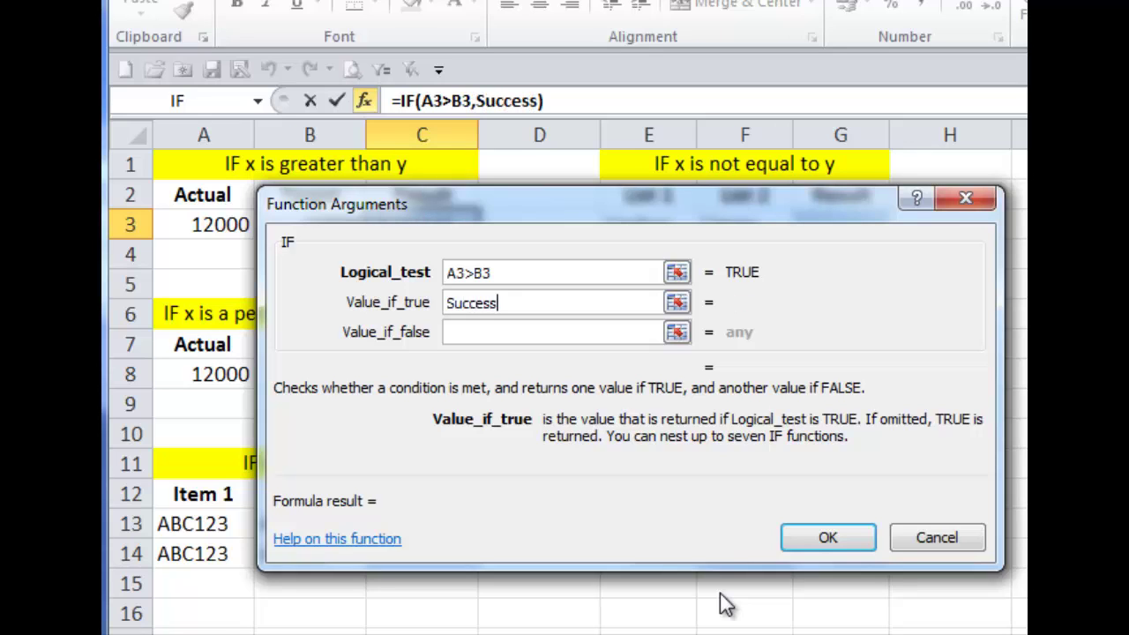
{"action": "key", "text": "Tab"}
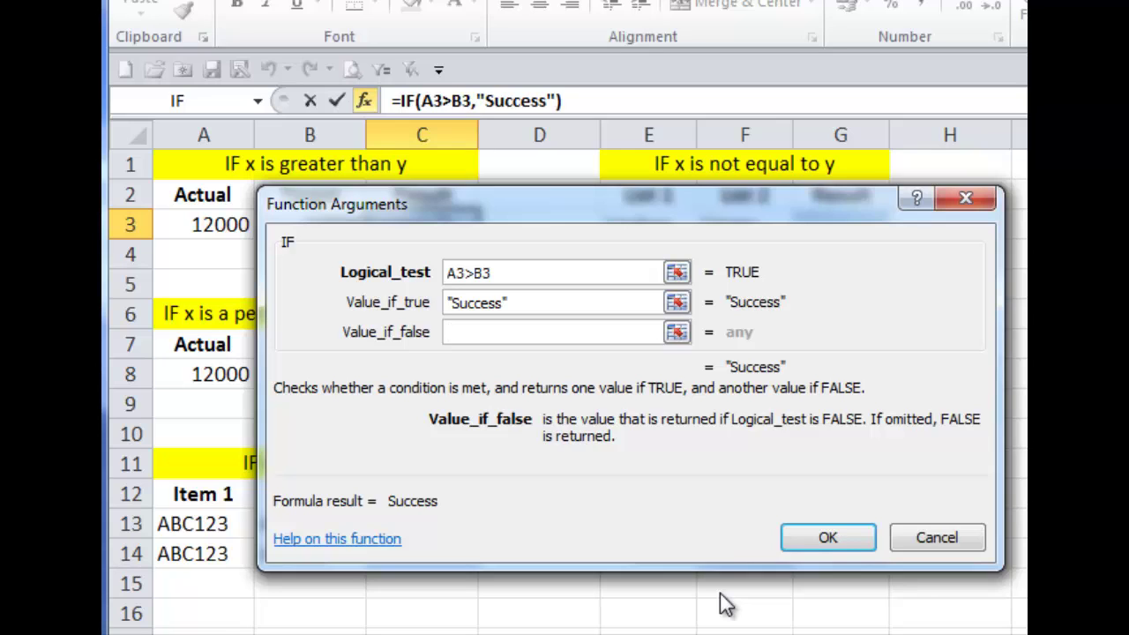
{"action": "type", "text": "Failur"}
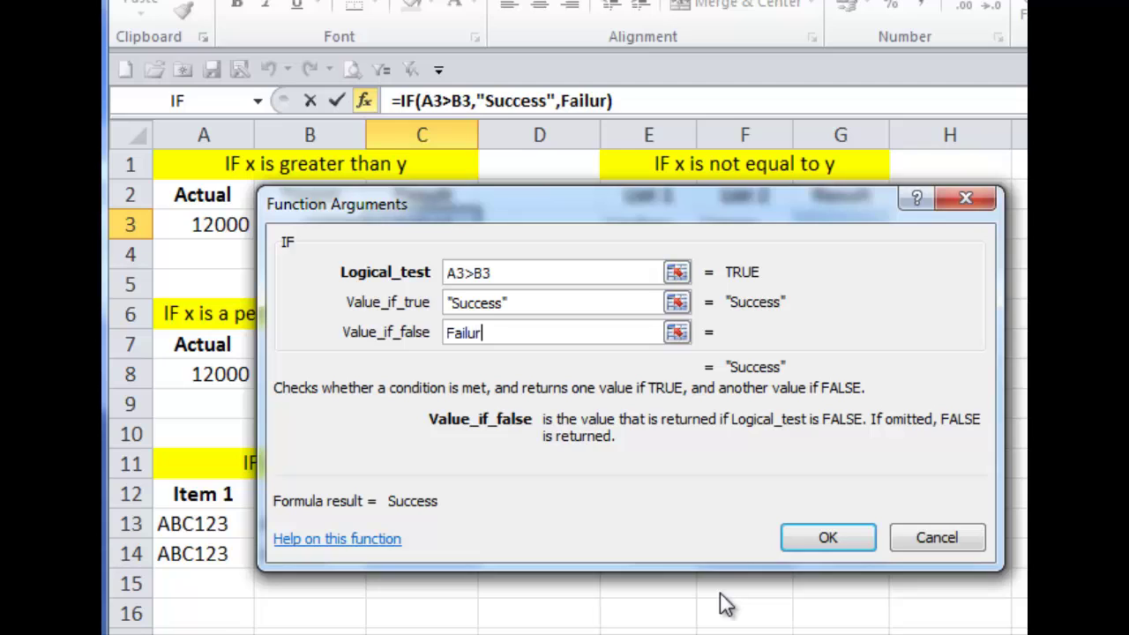
{"action": "type", "text": "e"}
{"action": "left_click", "coordinate": [827, 537]}
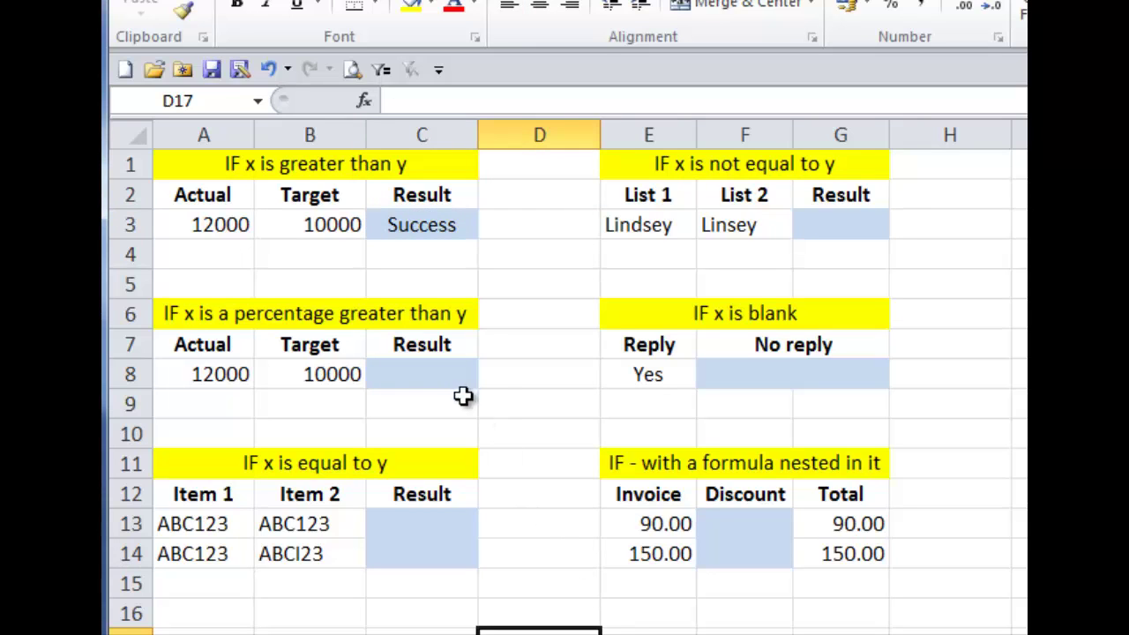
Step: Insert an IF function in C8 testing A8>120%*B8, returning "Success" if true and "Failure" if false
{"action": "left_click", "coordinate": [438, 374]}
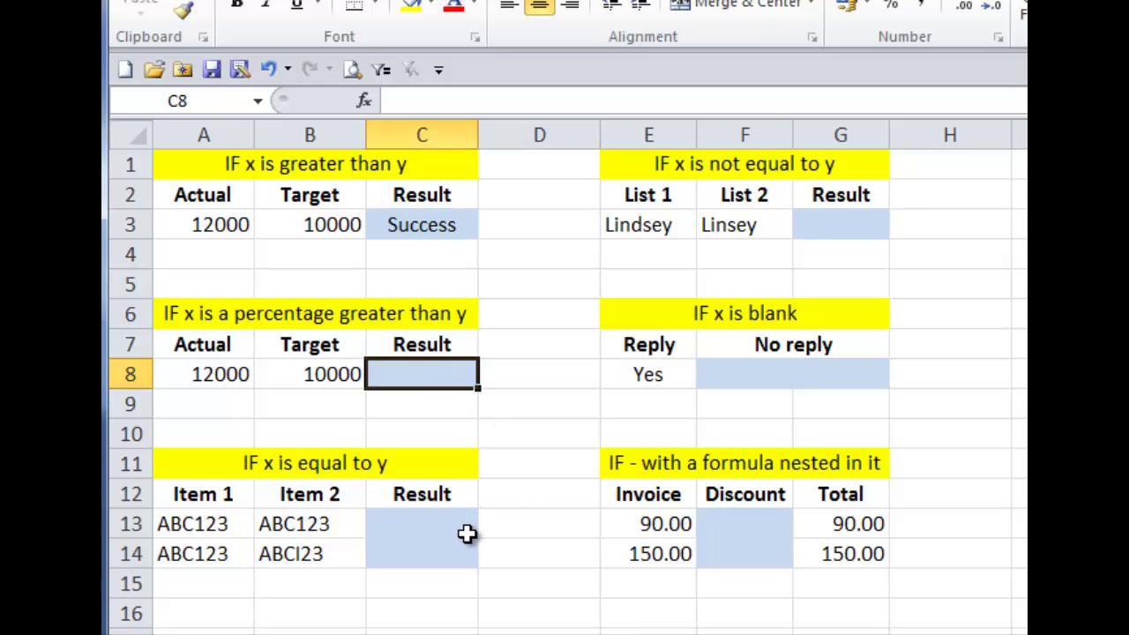
{"action": "left_click", "coordinate": [364, 97]}
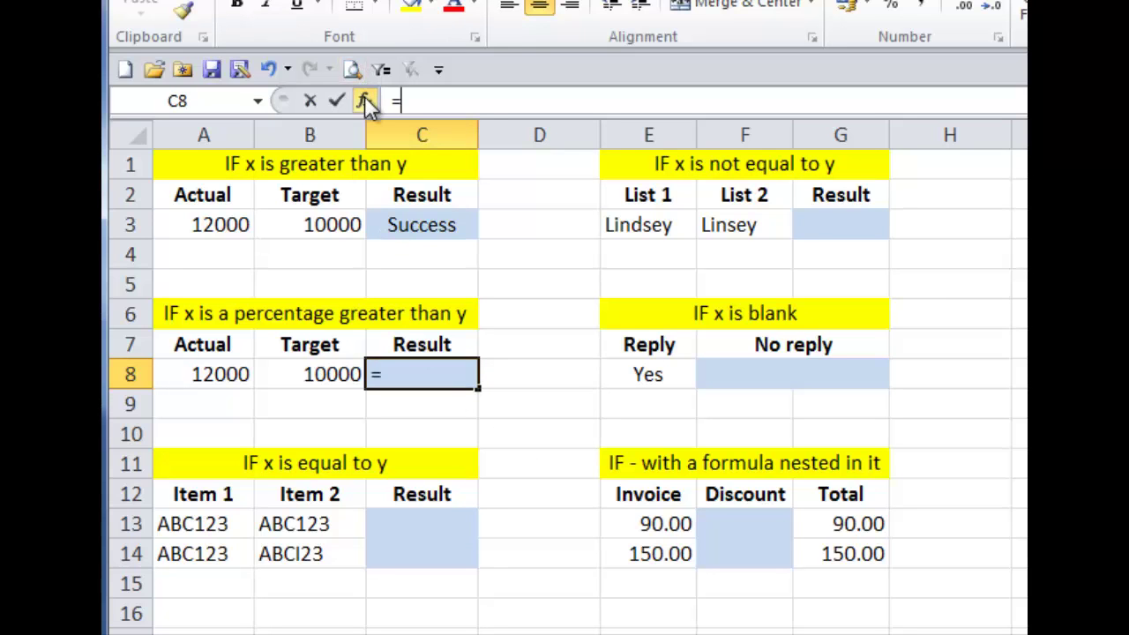
{"action": "left_click", "coordinate": [759, 589]}
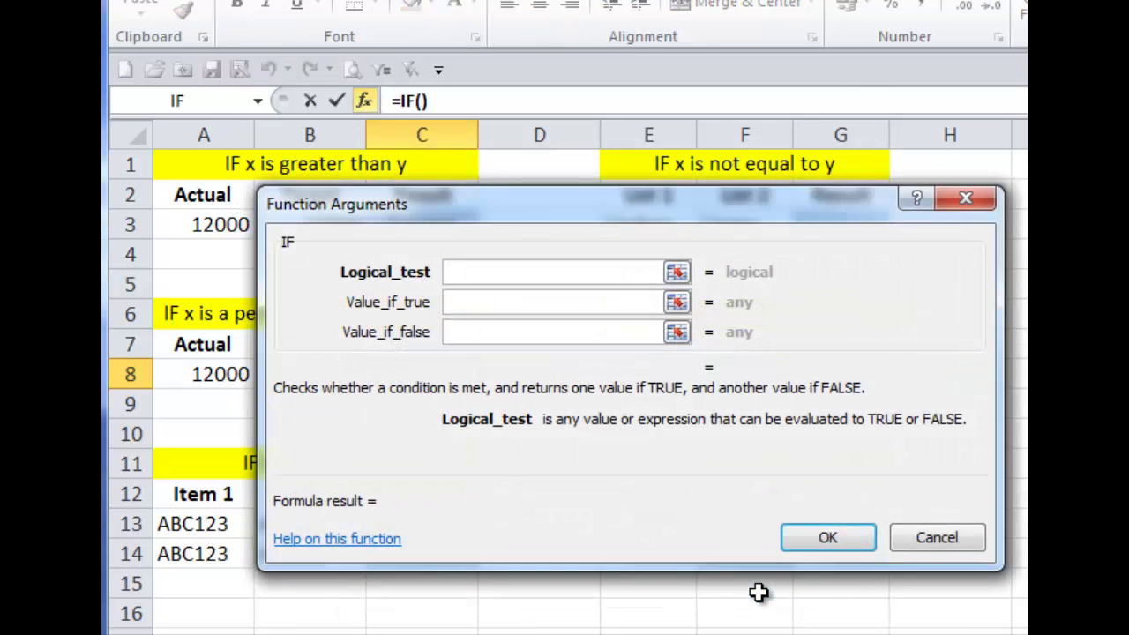
{"action": "type", "text": "A8"}
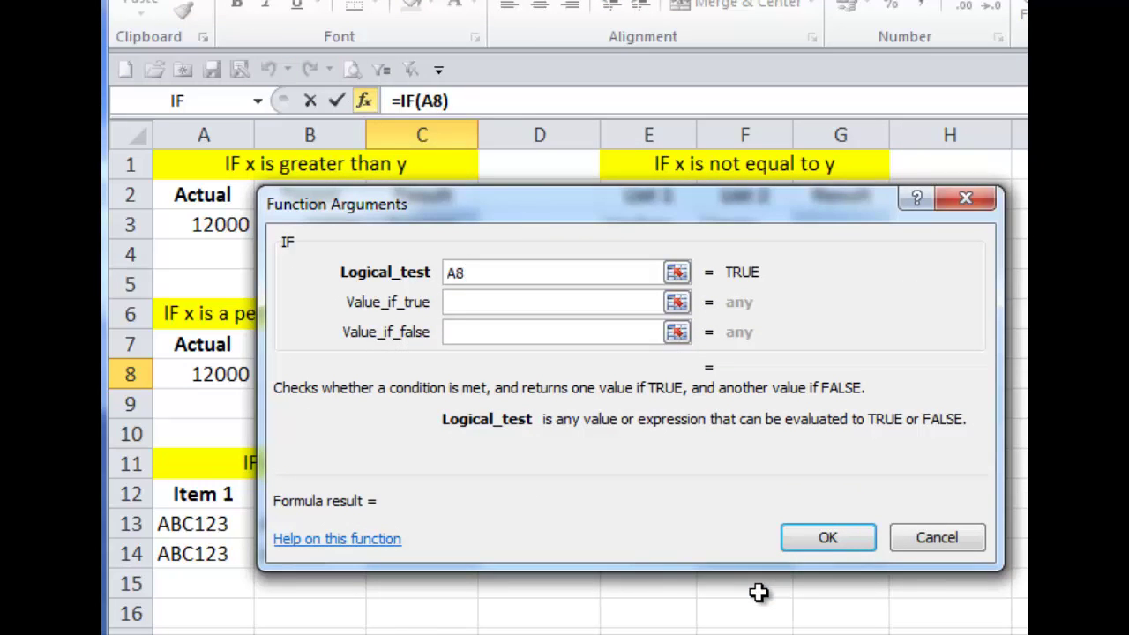
{"action": "type", "text": ">120"}
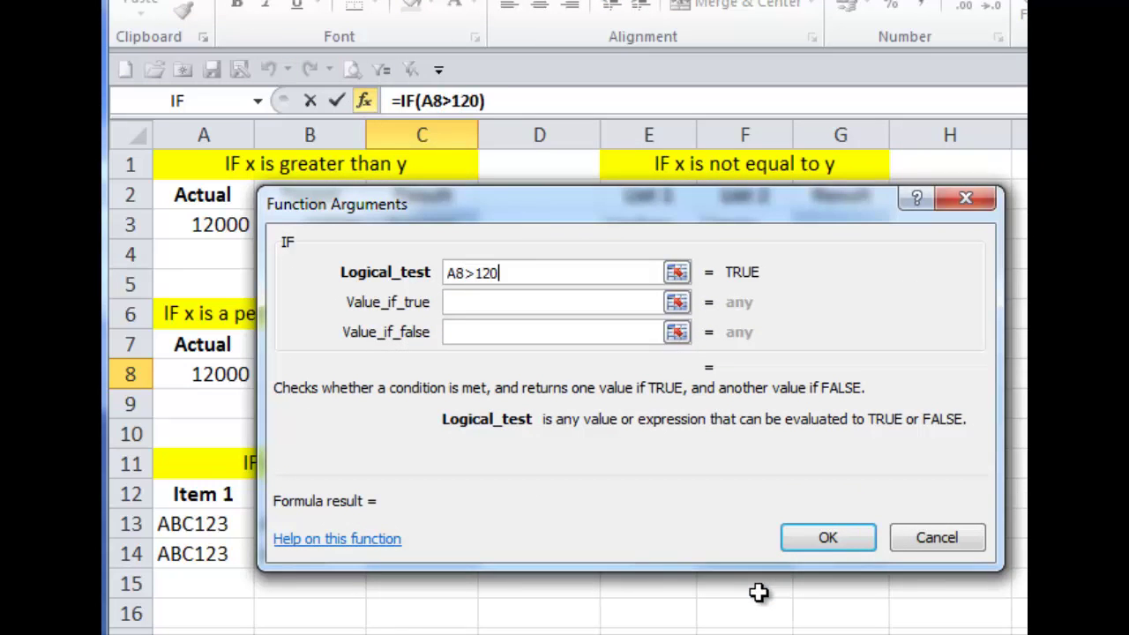
{"action": "type", "text": "%*B8"}
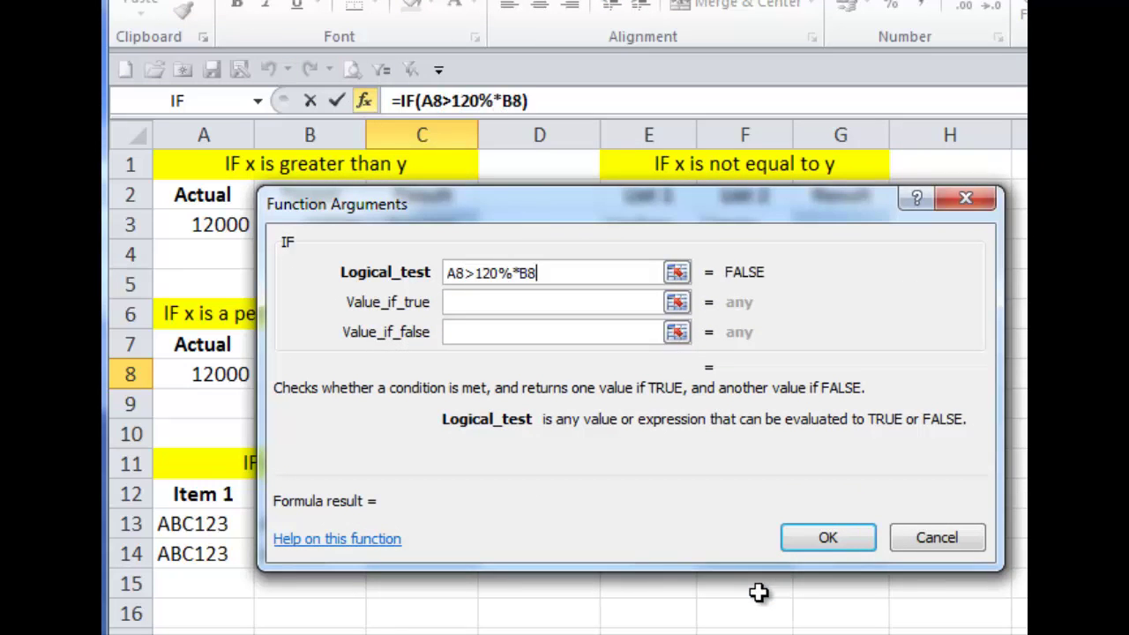
{"action": "key", "text": "Tab"}
{"action": "type", "text": "Success"}
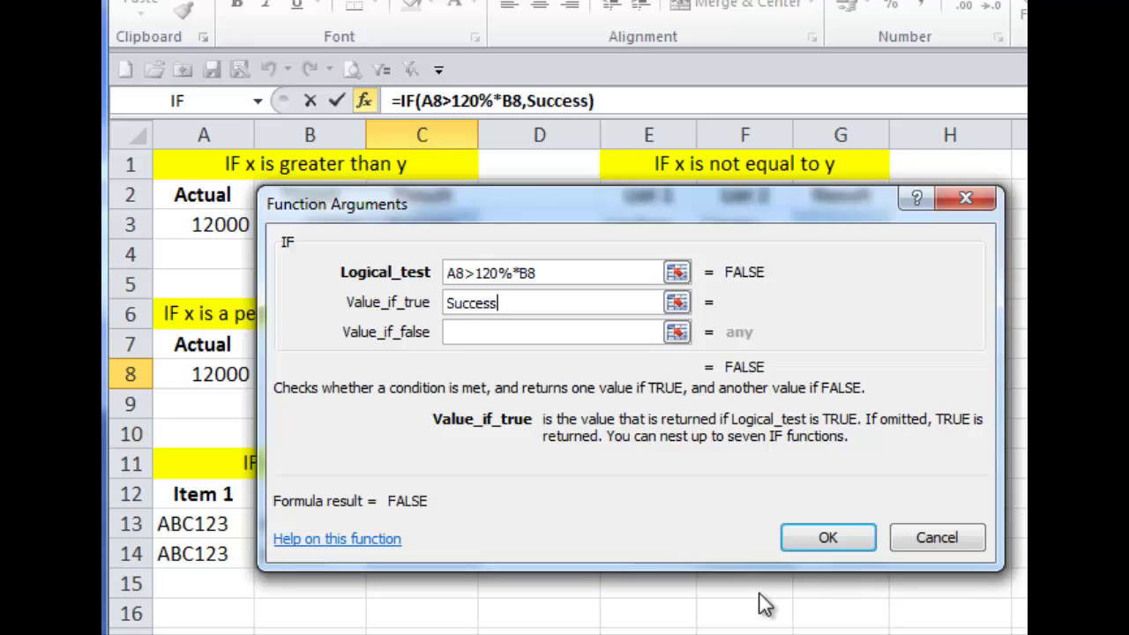
{"action": "key", "text": "Tab"}
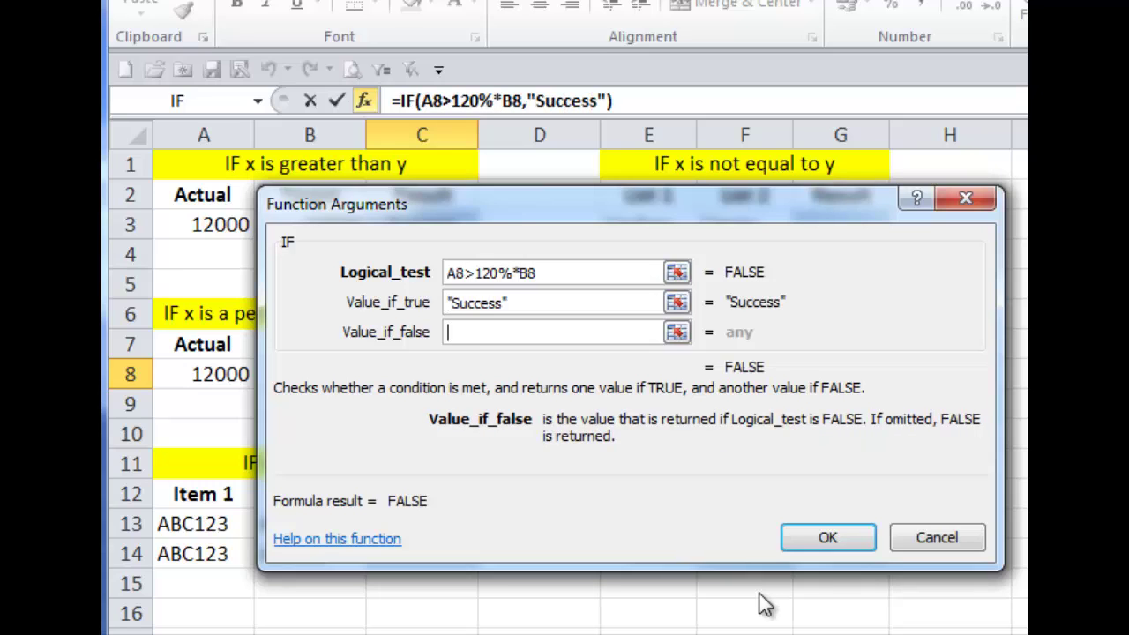
{"action": "type", "text": "Failure"}
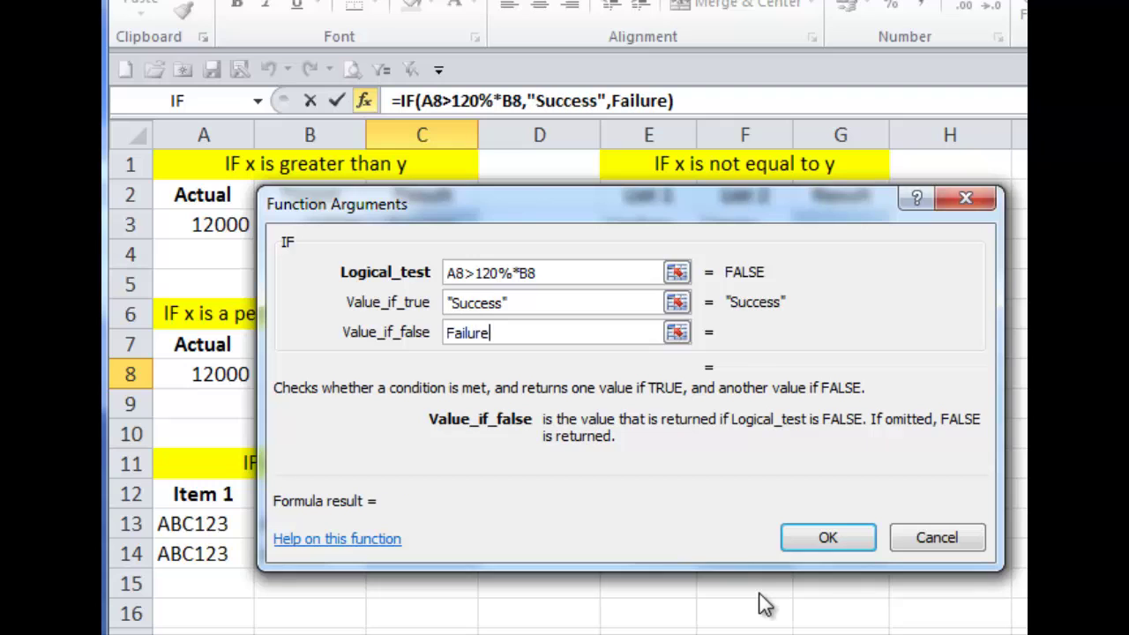
{"action": "left_click", "coordinate": [814, 543]}
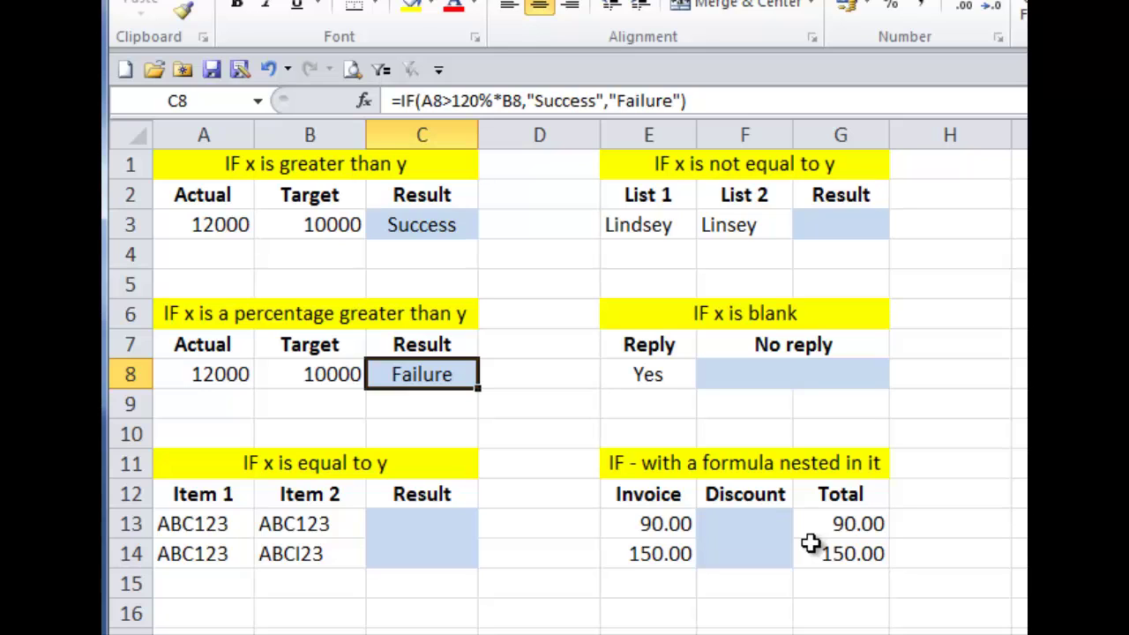
Step: Change the comparison in the C8 formula to greater than or equal to, so the test reads A8>=120%*B8
{"action": "left_click", "coordinate": [453, 100]}
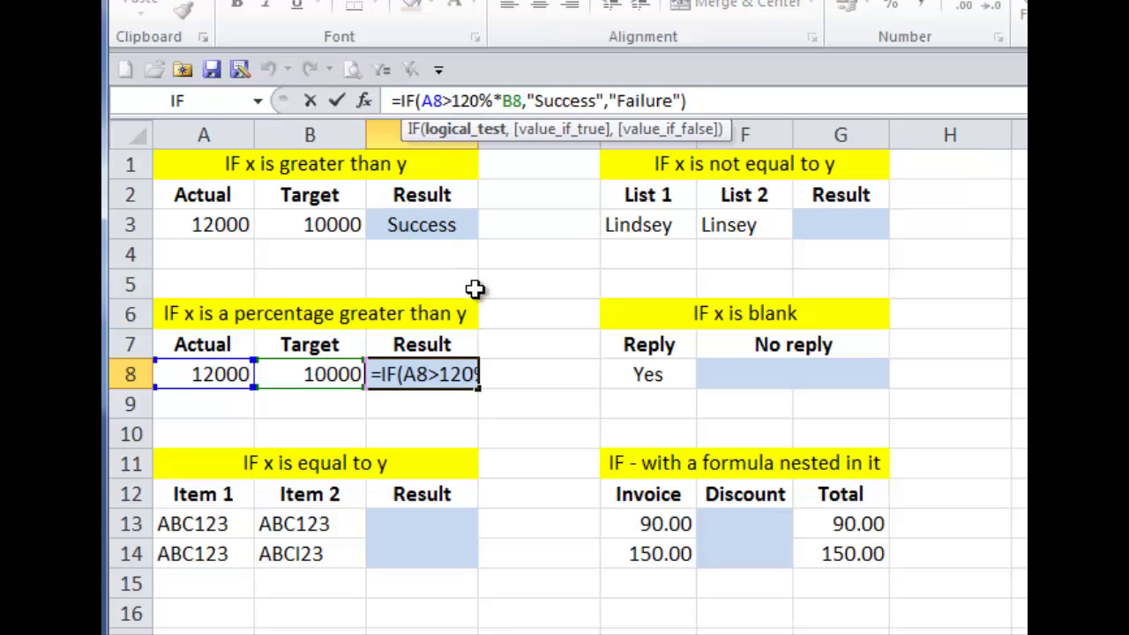
{"action": "type", "text": "="}
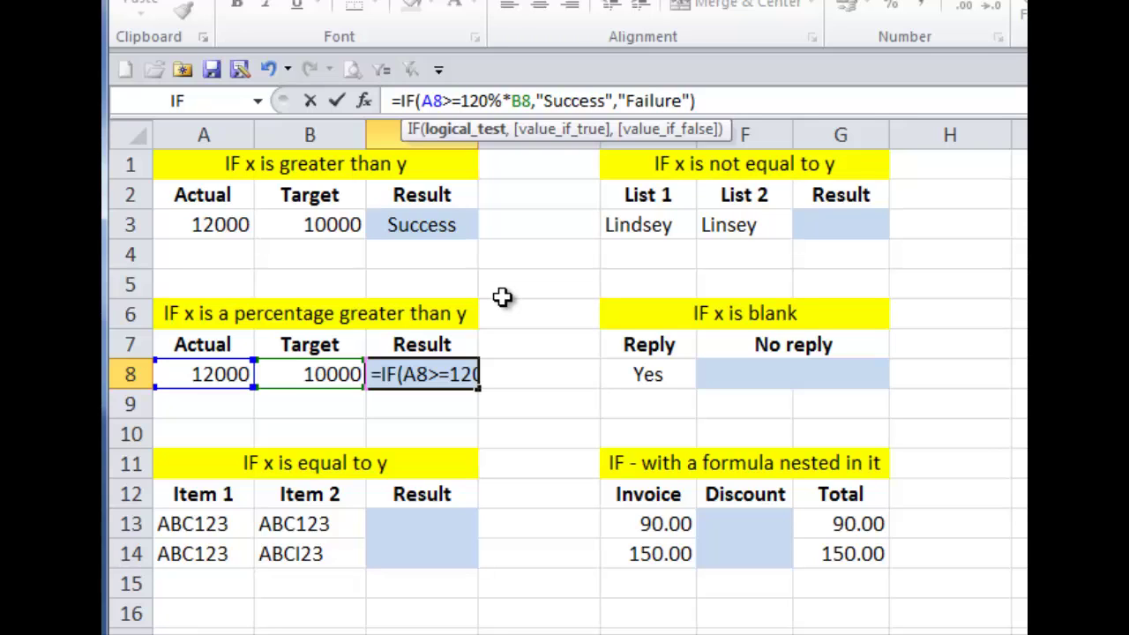
{"action": "left_click", "coordinate": [336, 100]}
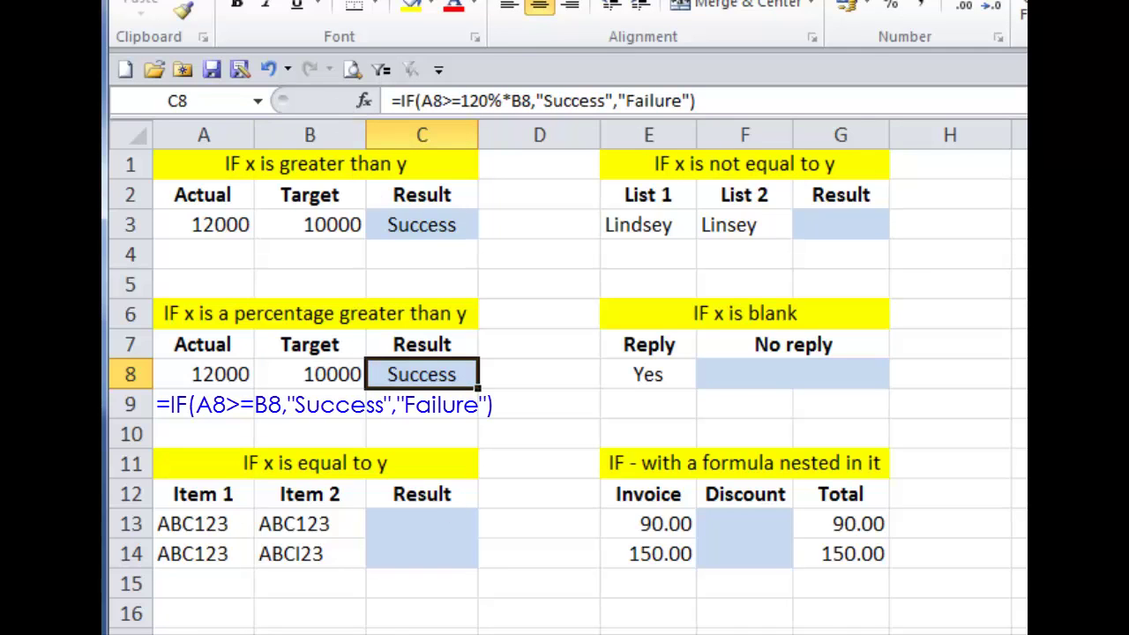
Step: Insert an IF function in C13 testing A13=B13, returning "Same" if true and "Different" if false
{"action": "left_click", "coordinate": [408, 522]}
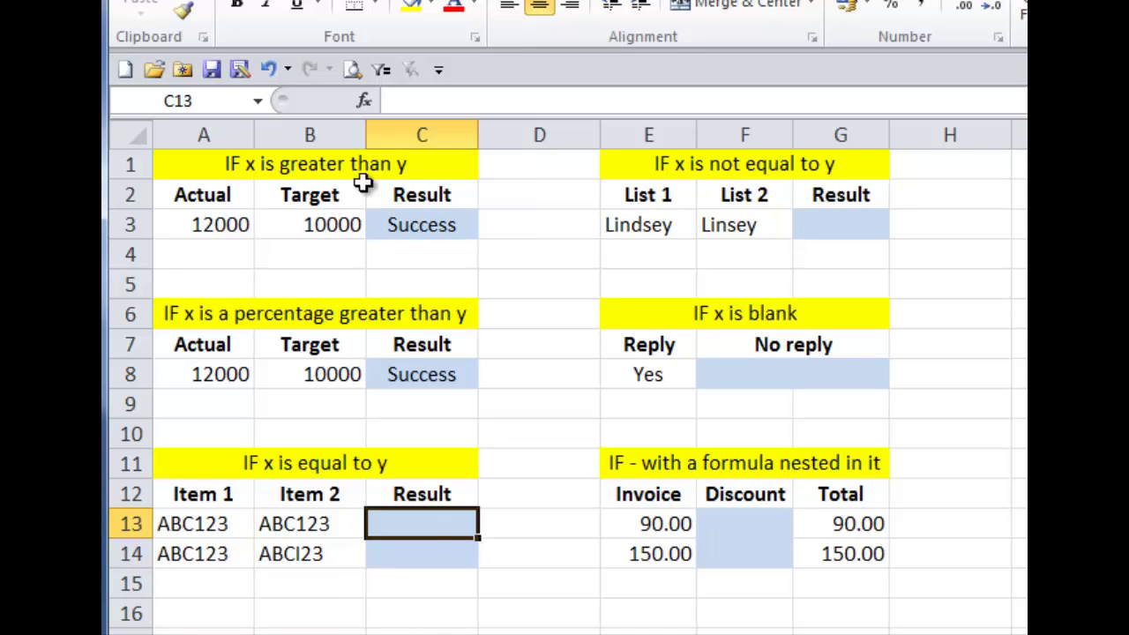
{"action": "left_click", "coordinate": [363, 102]}
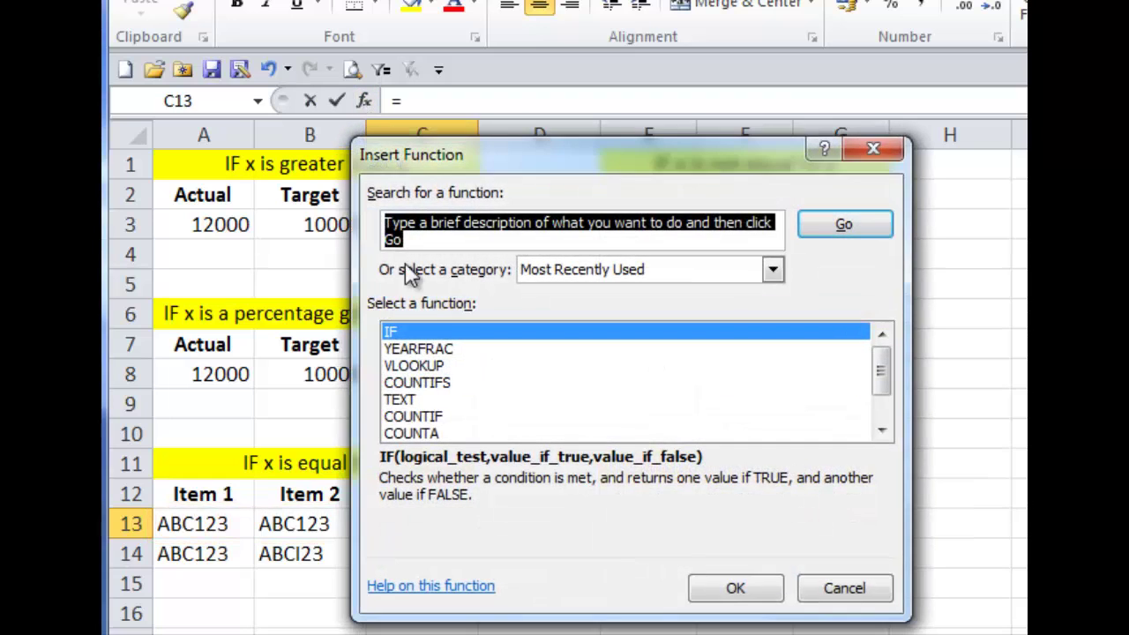
{"action": "left_click", "coordinate": [731, 587]}
{"action": "type", "text": "A"}
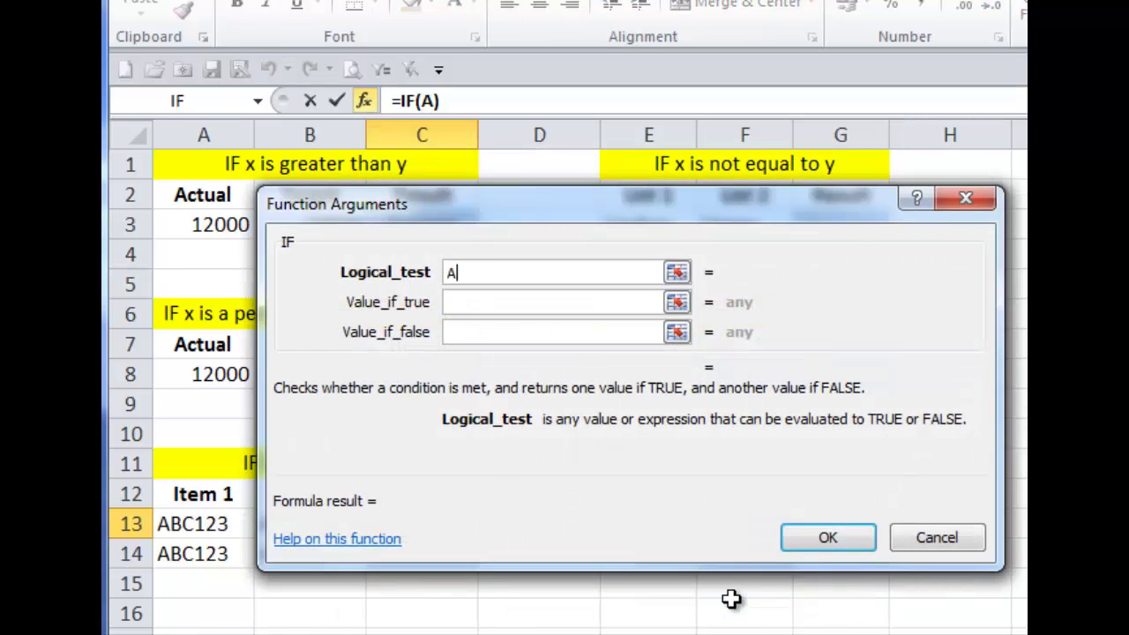
{"action": "type", "text": "13=B13"}
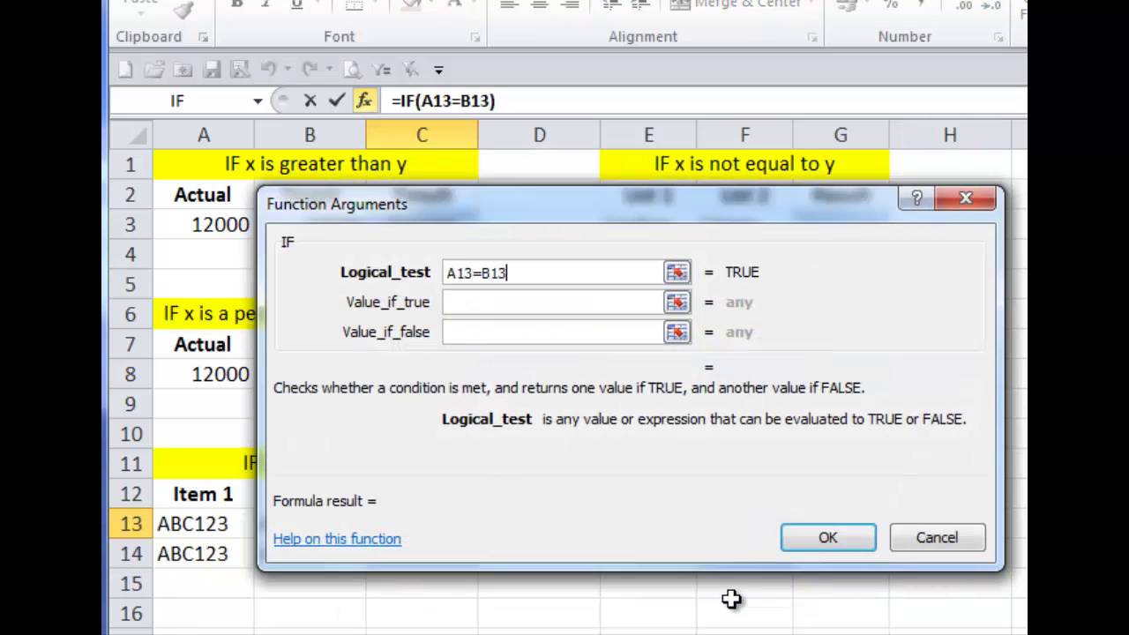
{"action": "key", "text": "Tab"}
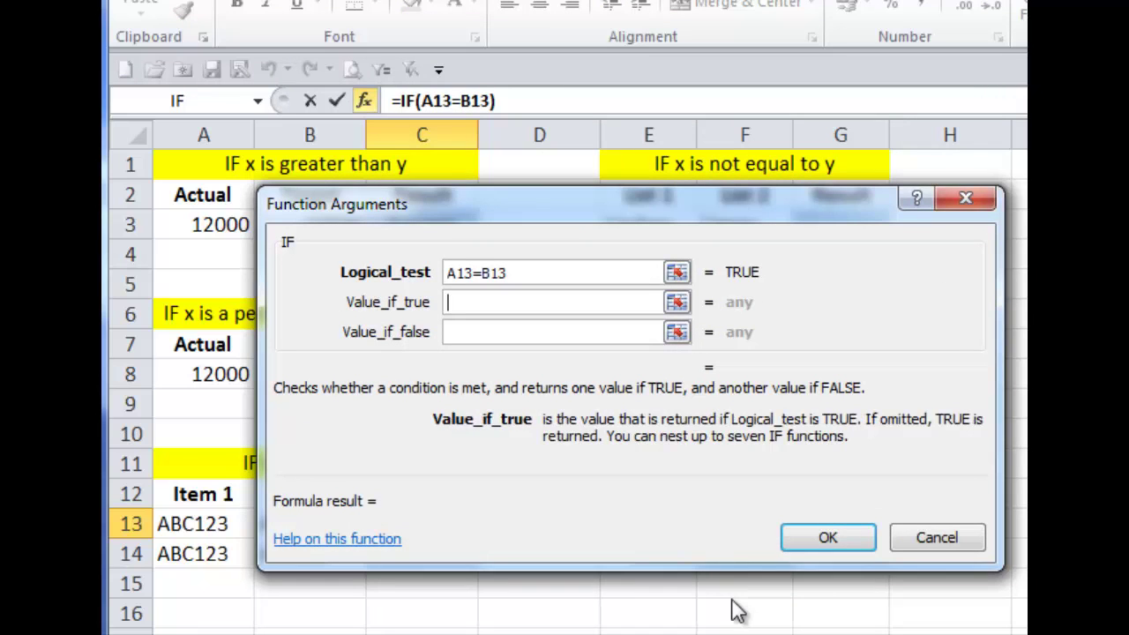
{"action": "type", "text": "Same"}
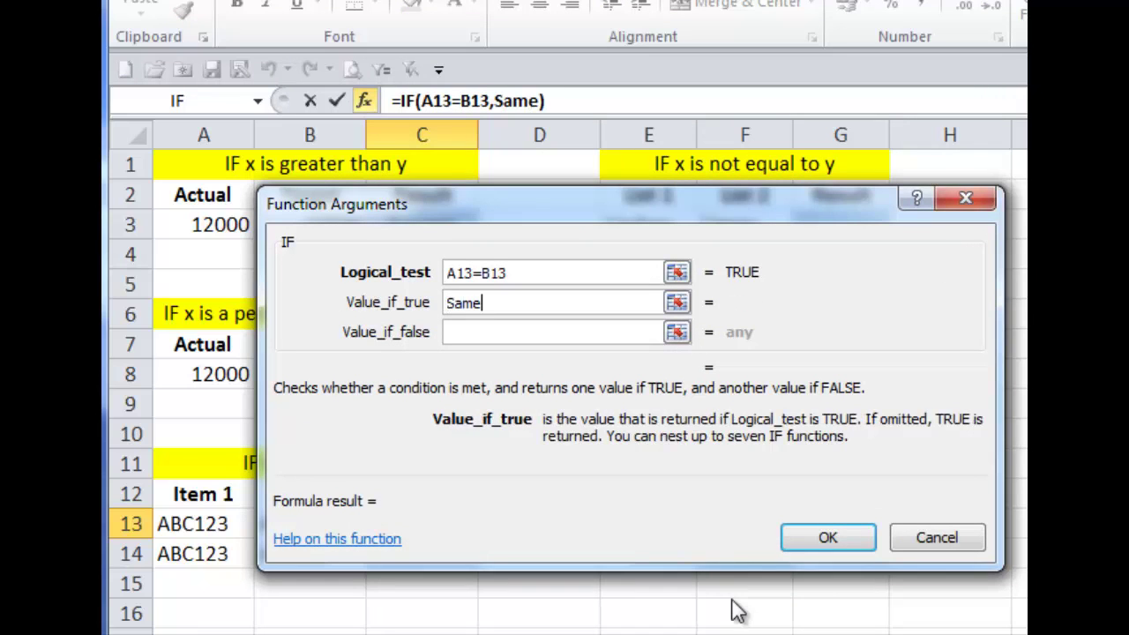
{"action": "key", "text": "Tab"}
{"action": "type", "text": "D"}
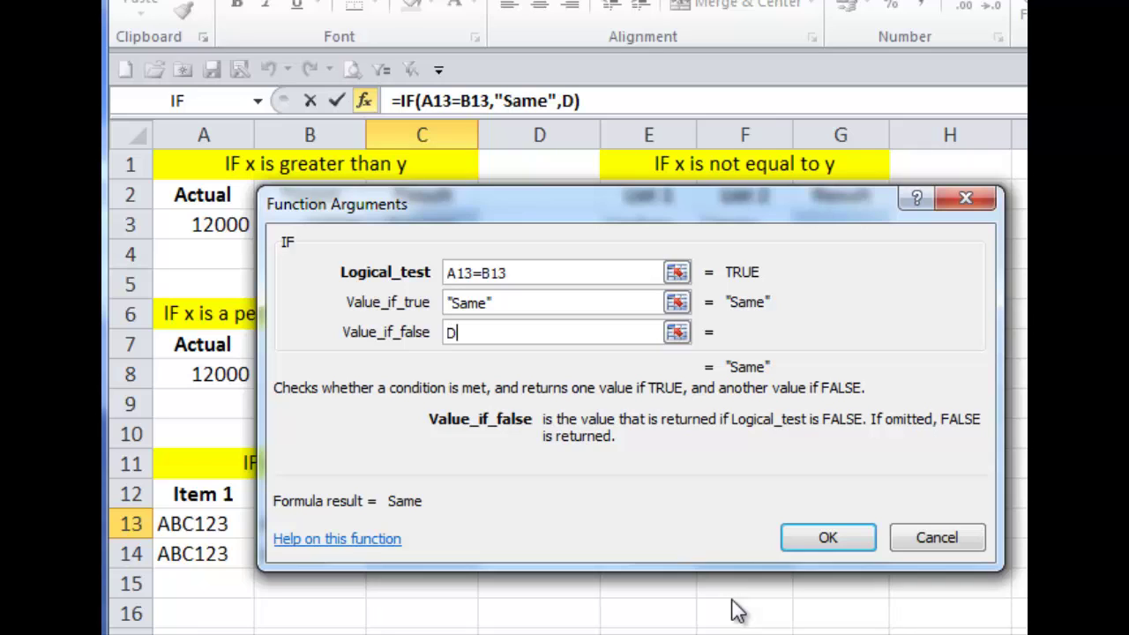
{"action": "type", "text": "ifferent"}
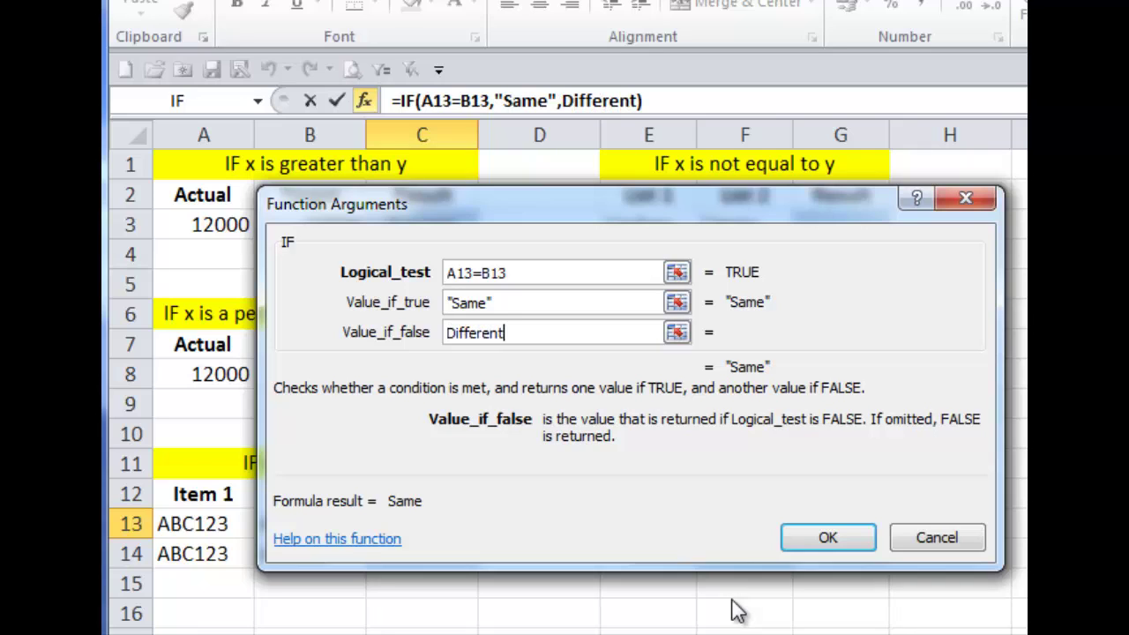
{"action": "left_click", "coordinate": [851, 538]}
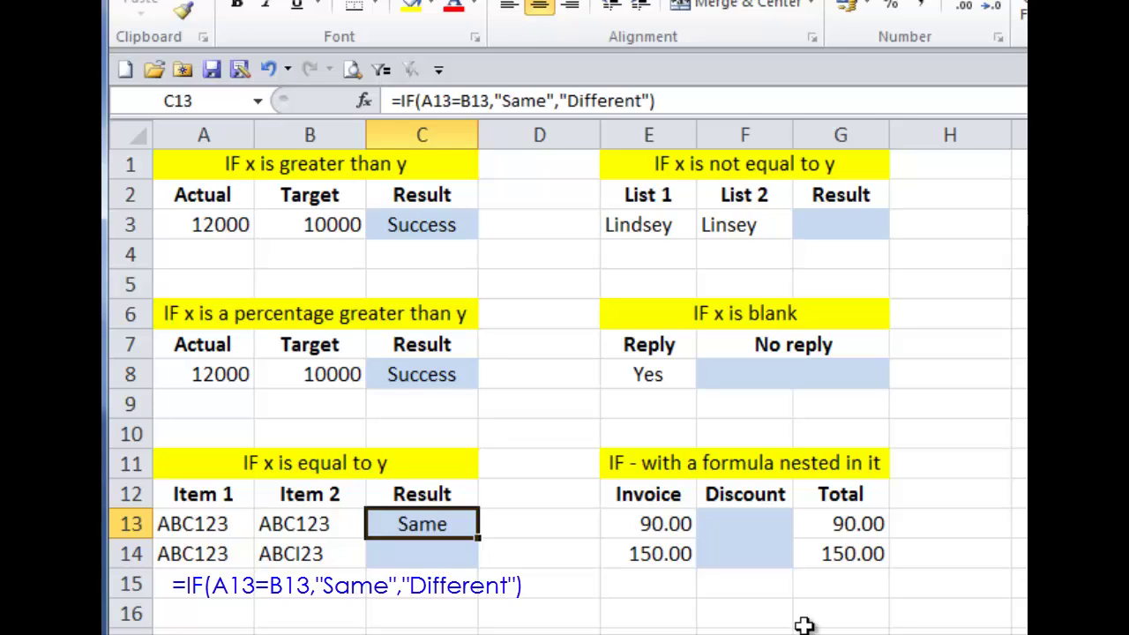
Step: Fill the item comparison formula from C13 down to C14 and deselect the range
{"action": "left_click_drag", "start_coordinate": [479, 539], "coordinate": [479, 566]}
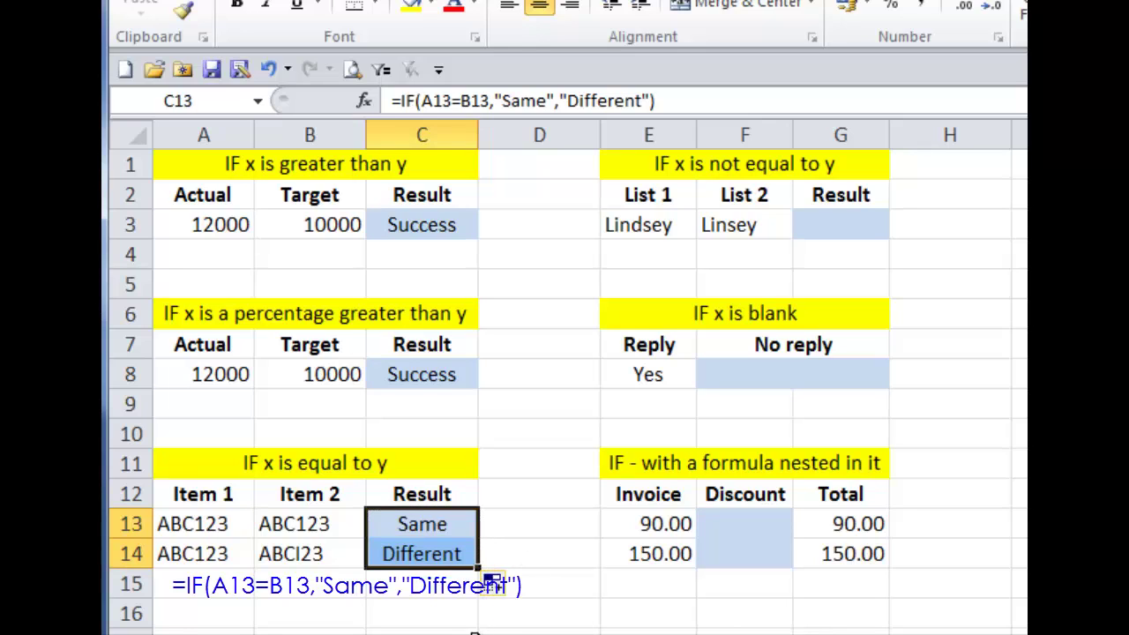
{"action": "left_click", "coordinate": [648, 634]}
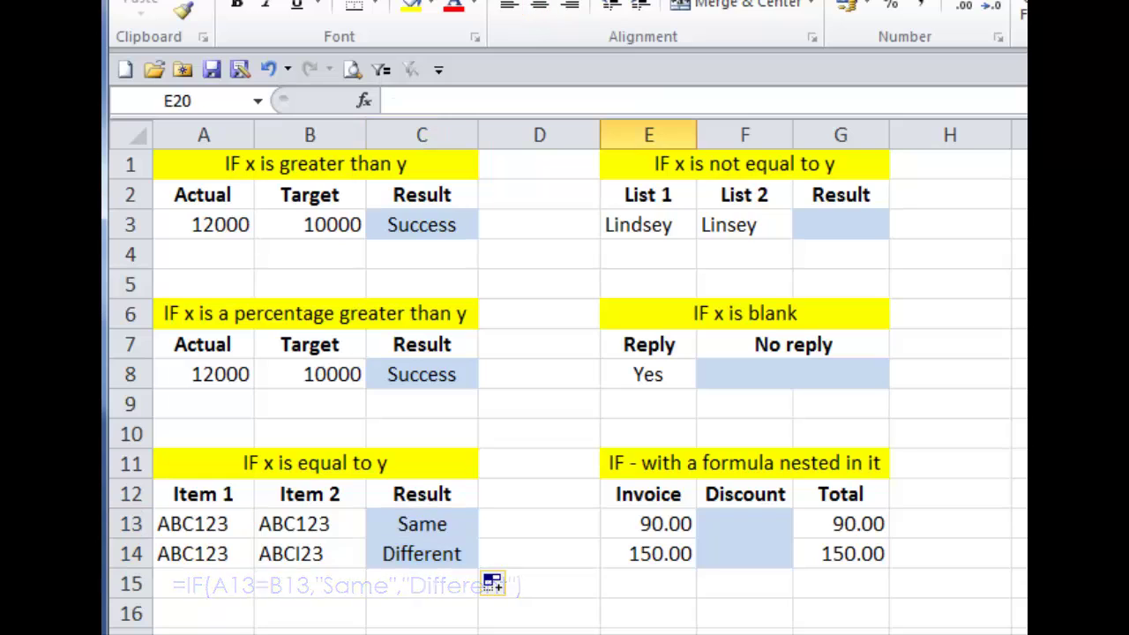
Step: Insert an IF function in G3 testing E3<>F3, returning "Different" if true and "Same" if false
{"action": "left_click", "coordinate": [833, 225]}
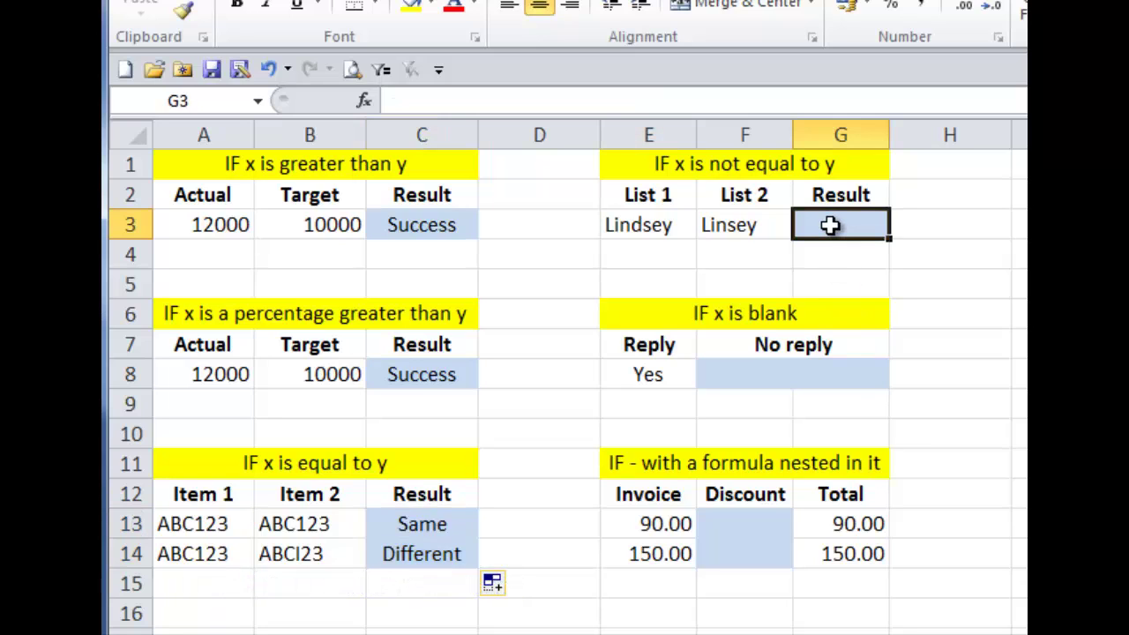
{"action": "left_click", "coordinate": [365, 102]}
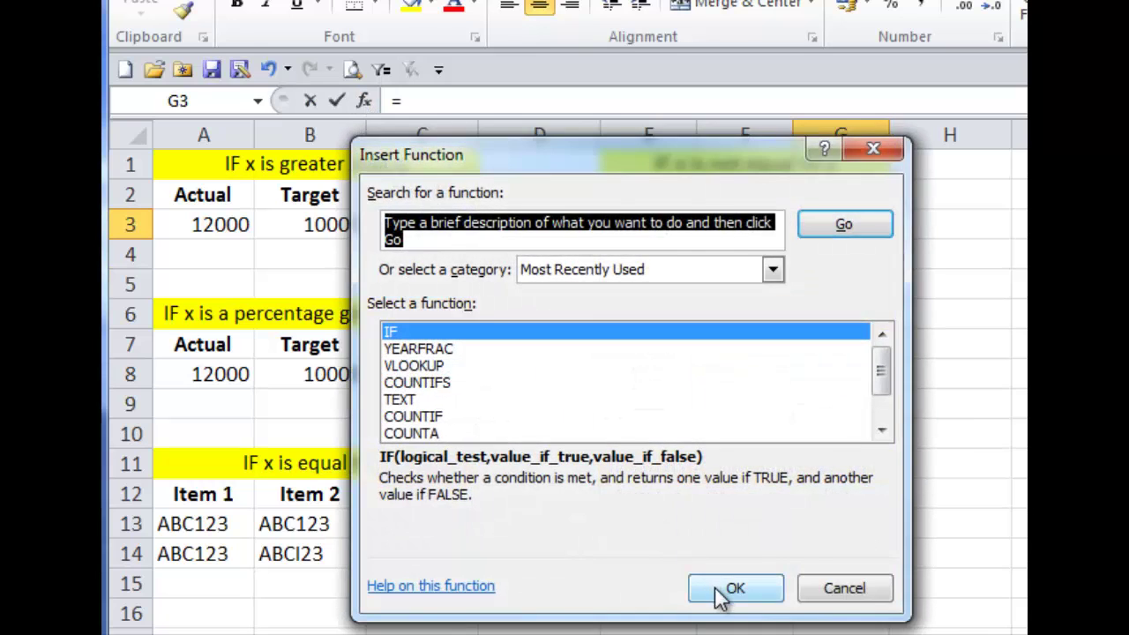
{"action": "left_click", "coordinate": [719, 580]}
{"action": "type", "text": "E"}
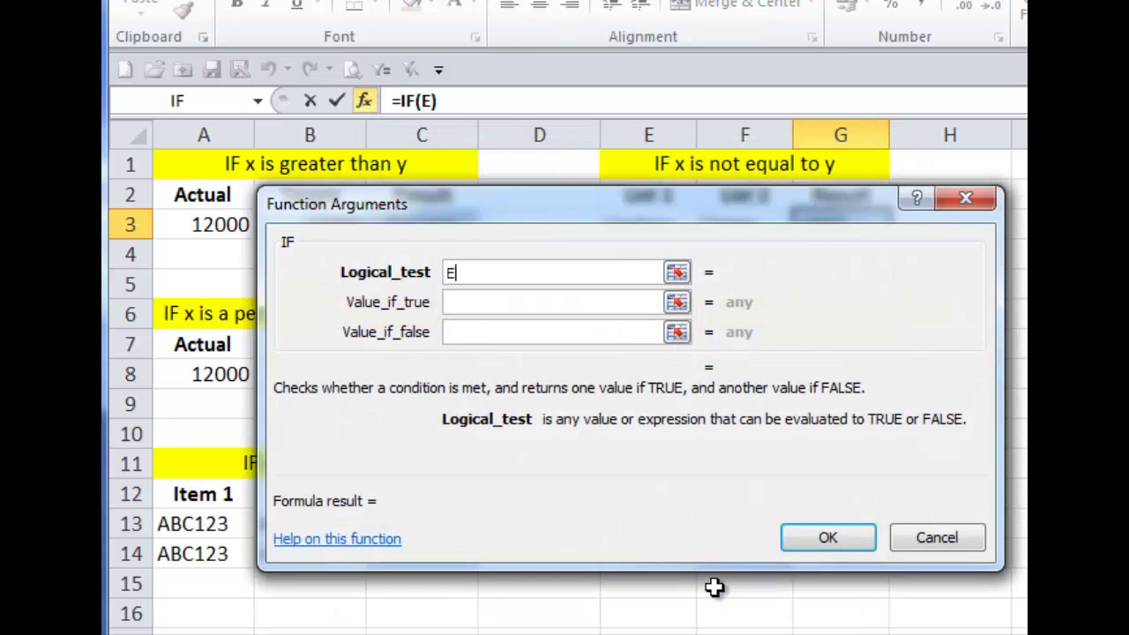
{"action": "type", "text": "3<"}
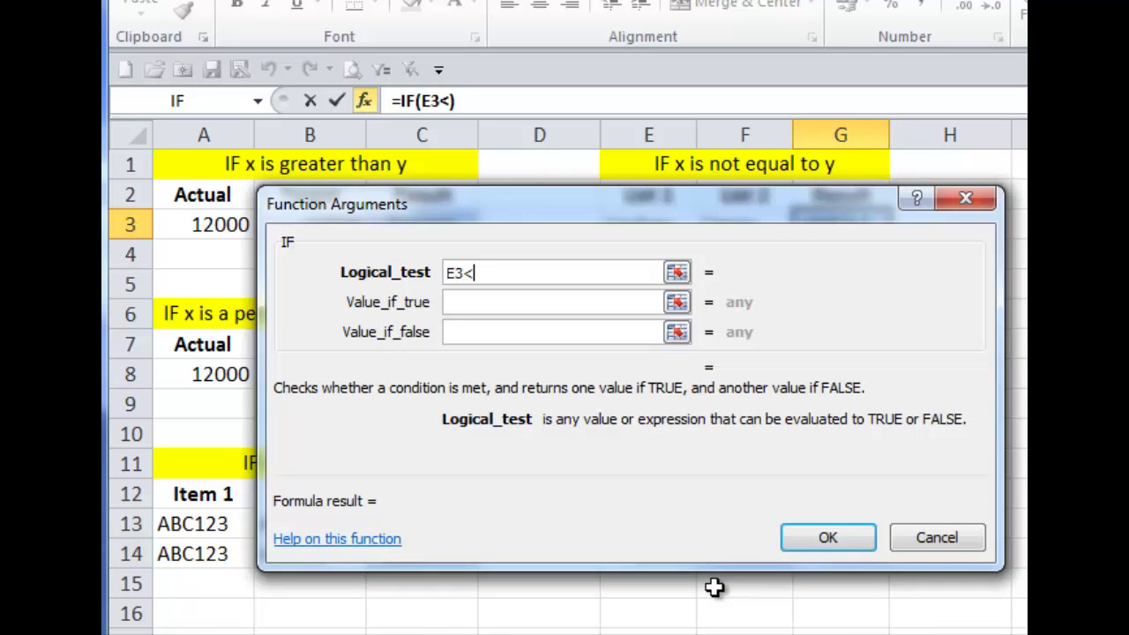
{"action": "type", "text": ">F3"}
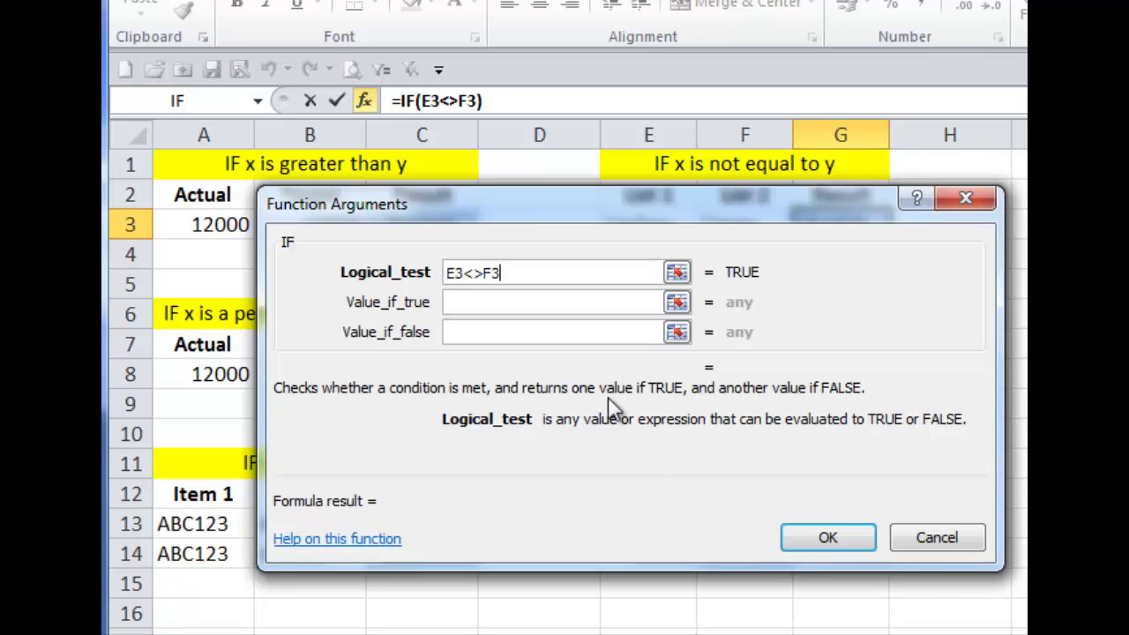
{"action": "left_click", "coordinate": [470, 302]}
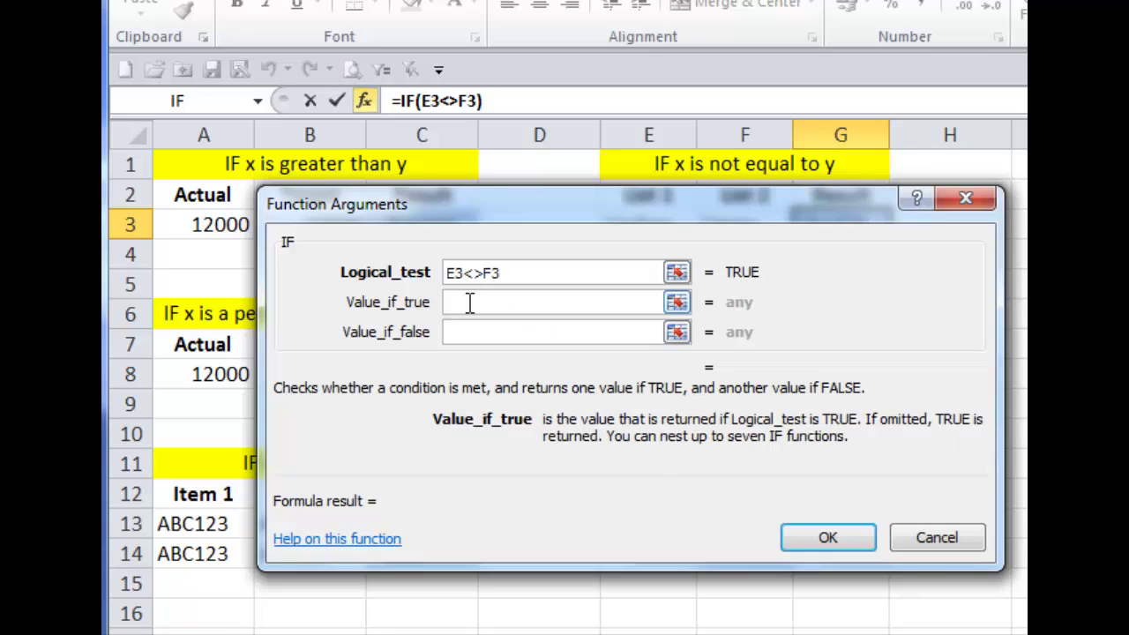
{"action": "type", "text": "Differe"}
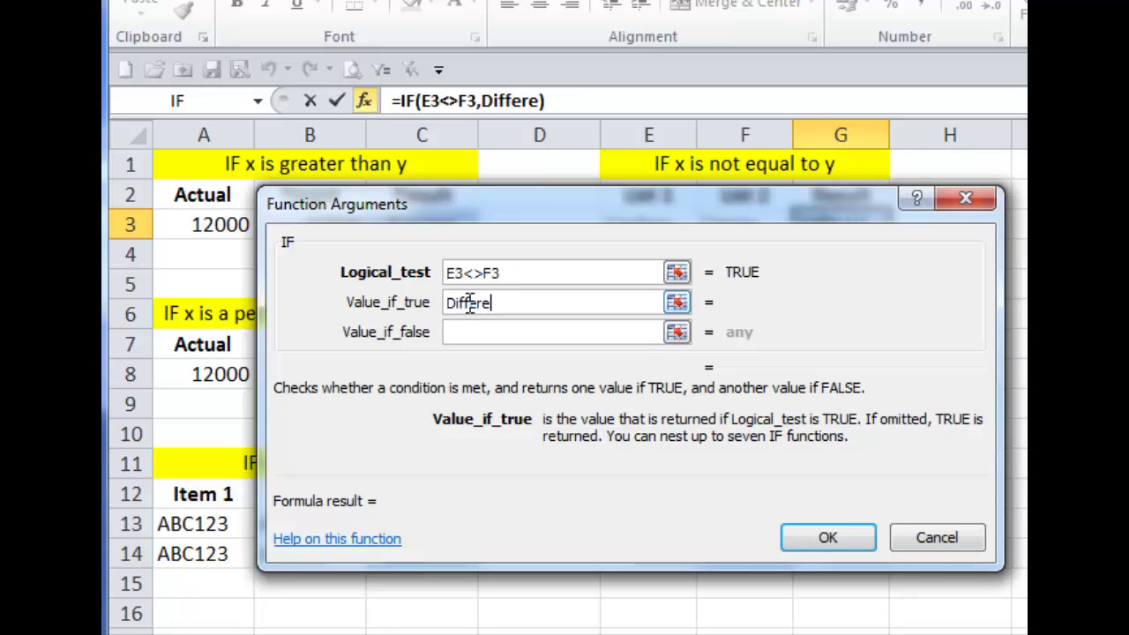
{"action": "type", "text": "nt"}
{"action": "key", "text": "Tab"}
{"action": "type", "text": "Same"}
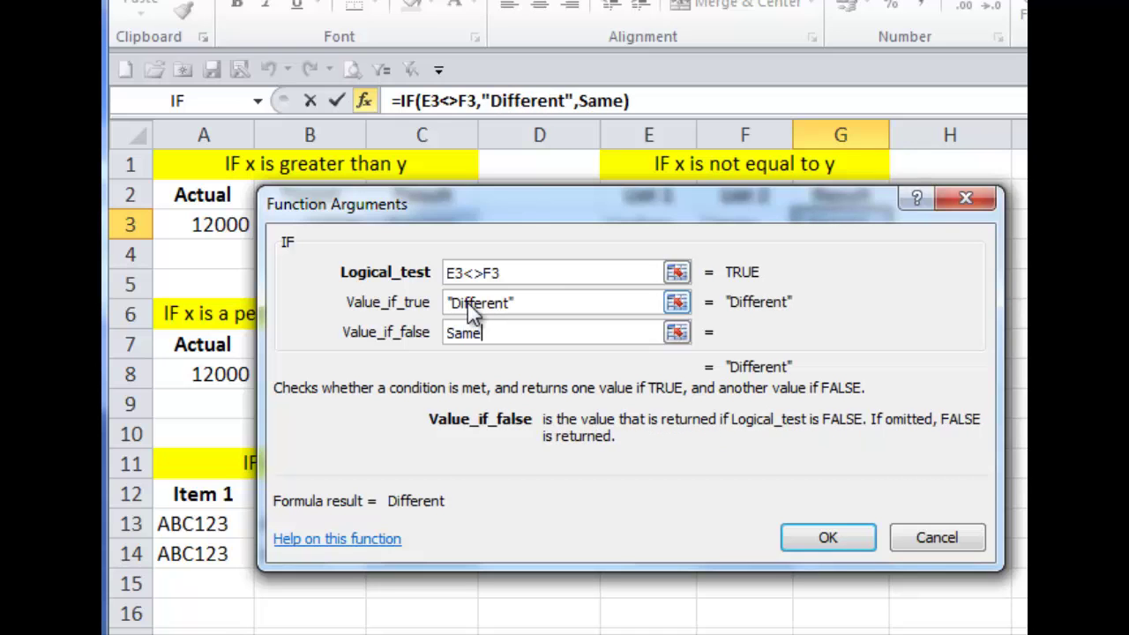
{"action": "left_click", "coordinate": [826, 537]}
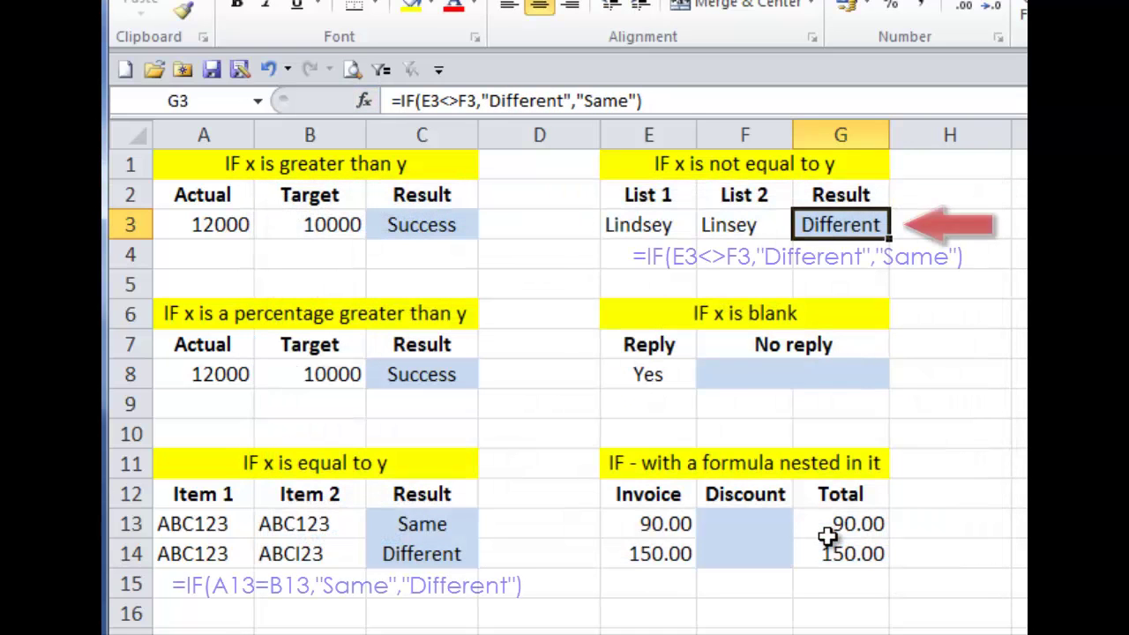
Step: Clear the reply in E8 and deselect the cell
{"action": "left_click", "coordinate": [647, 374]}
{"action": "key", "text": "Delete"}
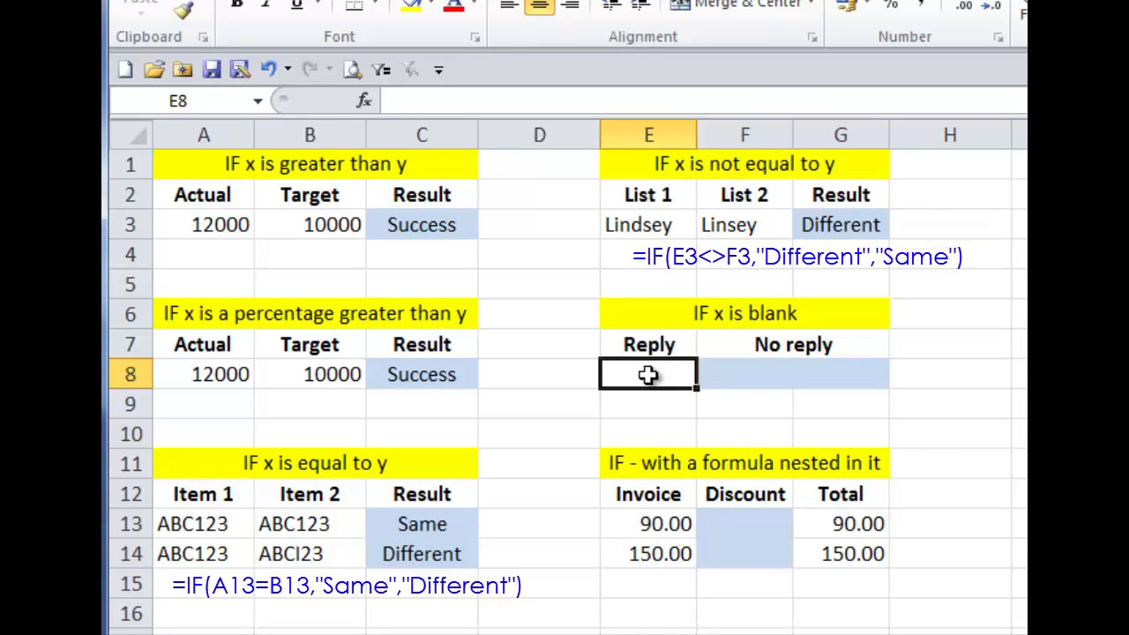
{"action": "left_click", "coordinate": [1020, 433]}
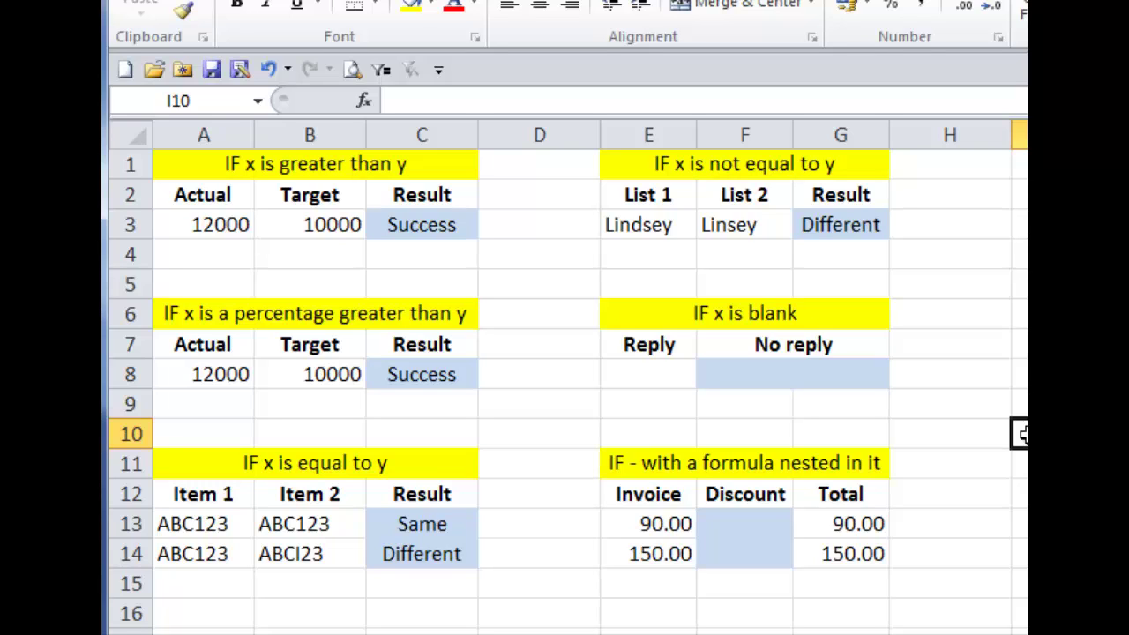
Step: Insert an IF function in the merged cell F8 testing E8="", returning "No Reply" if true and an empty string "" if false
{"action": "left_click", "coordinate": [787, 377]}
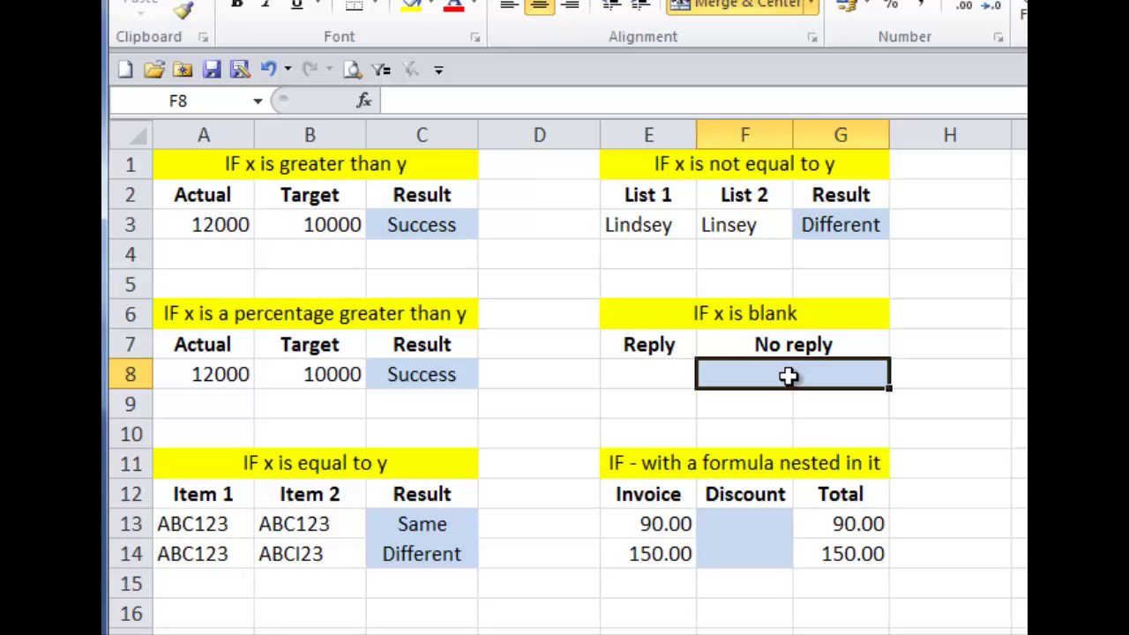
{"action": "left_click", "coordinate": [363, 101]}
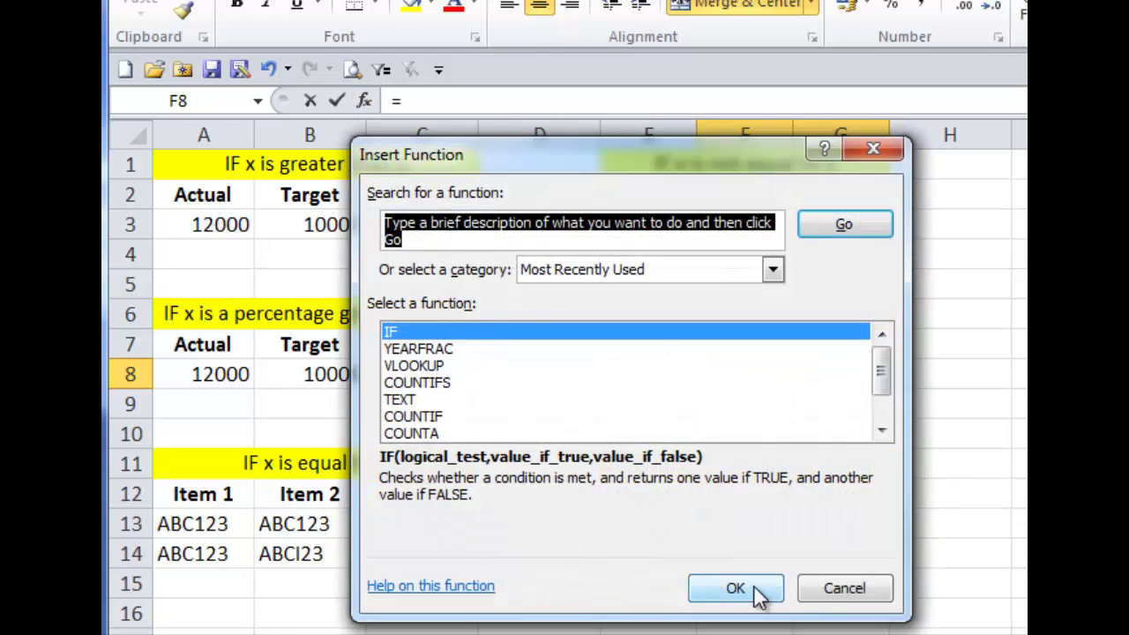
{"action": "left_click", "coordinate": [752, 590]}
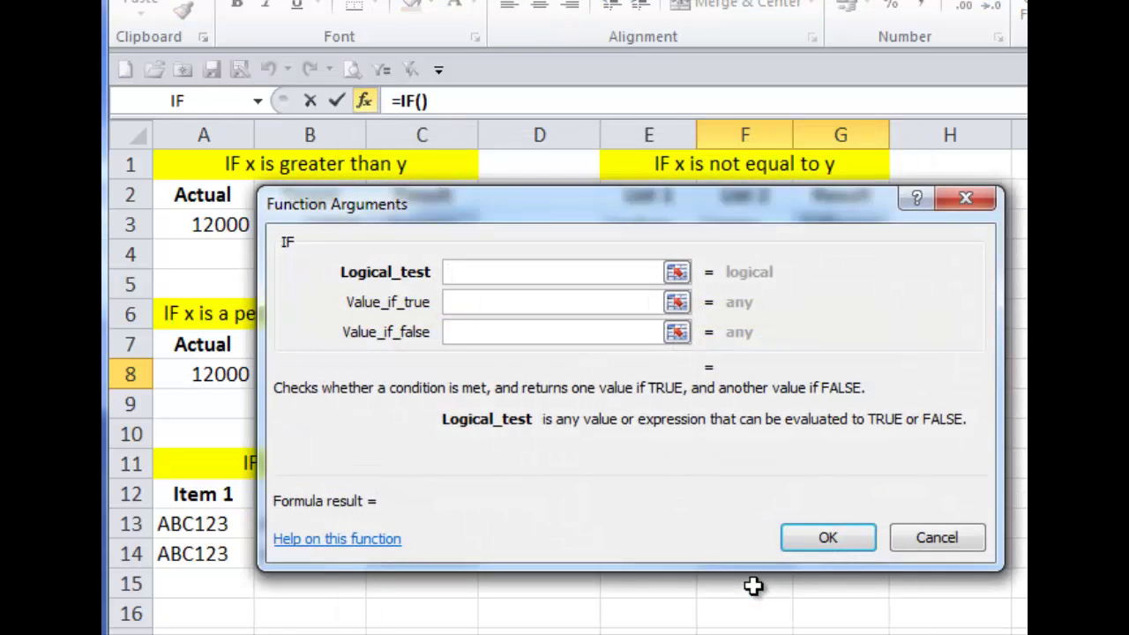
{"action": "type", "text": "E8=\"\""}
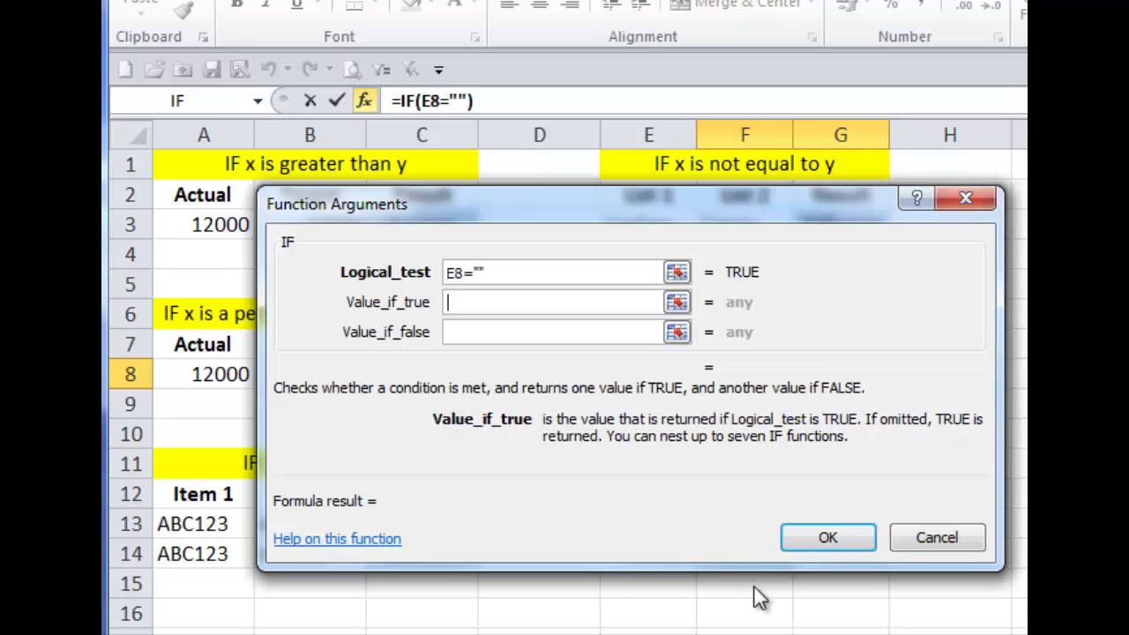
{"action": "key", "text": "Tab"}
{"action": "type", "text": "No Reply"}
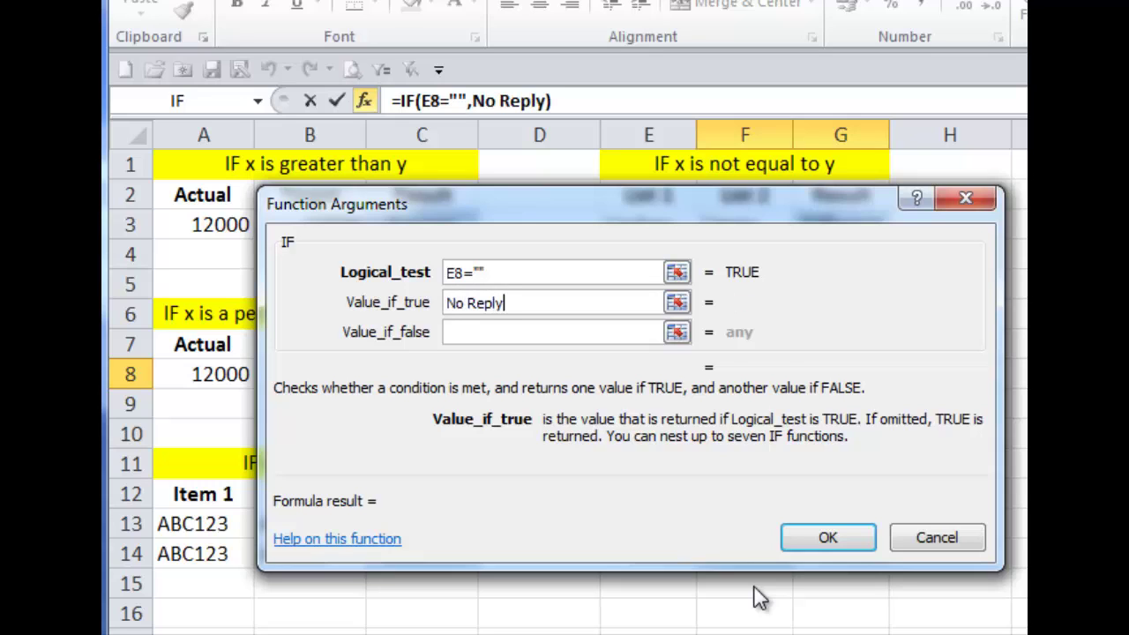
{"action": "key", "text": "Tab"}
{"action": "type", "text": "\"\""}
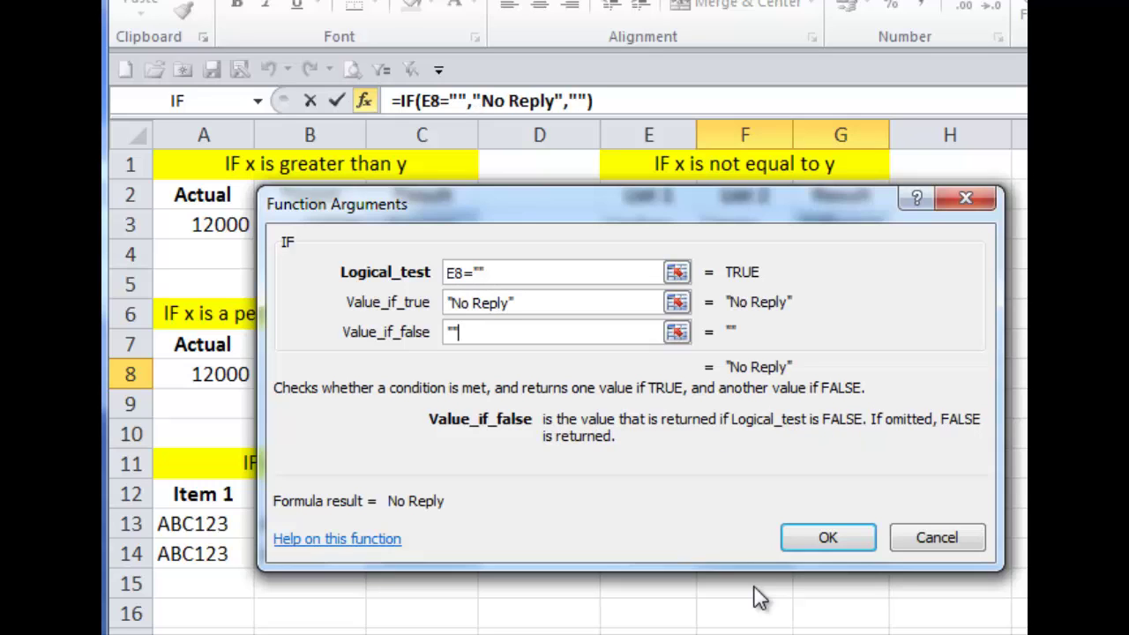
{"action": "left_click", "coordinate": [819, 538]}
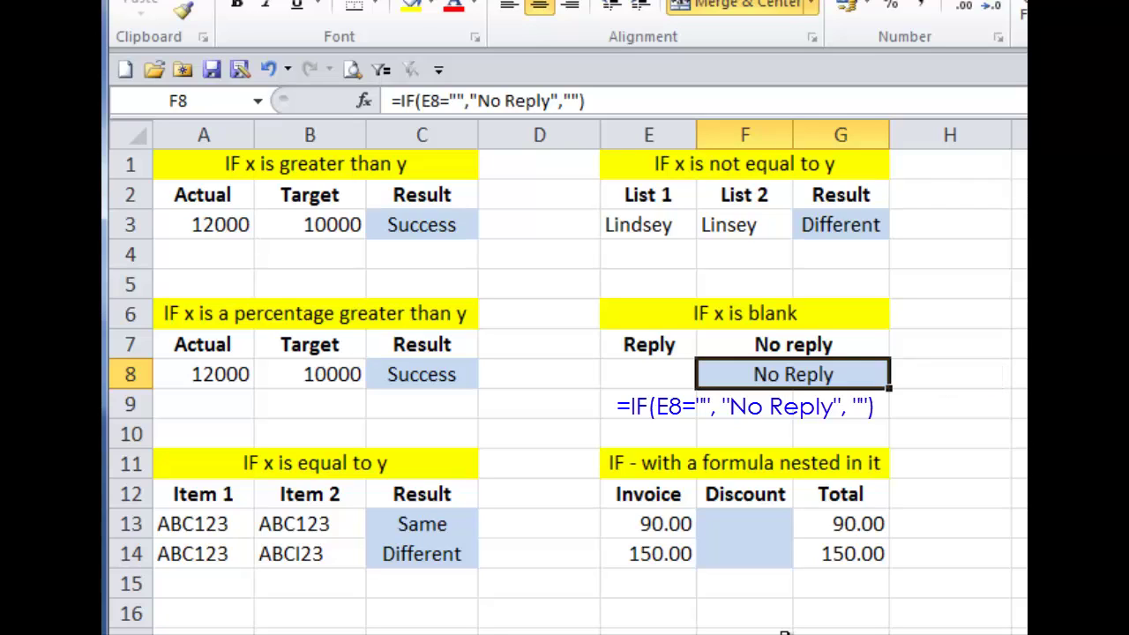
Step: Enter "Yes" as the reply in E8
{"action": "left_click", "coordinate": [642, 371]}
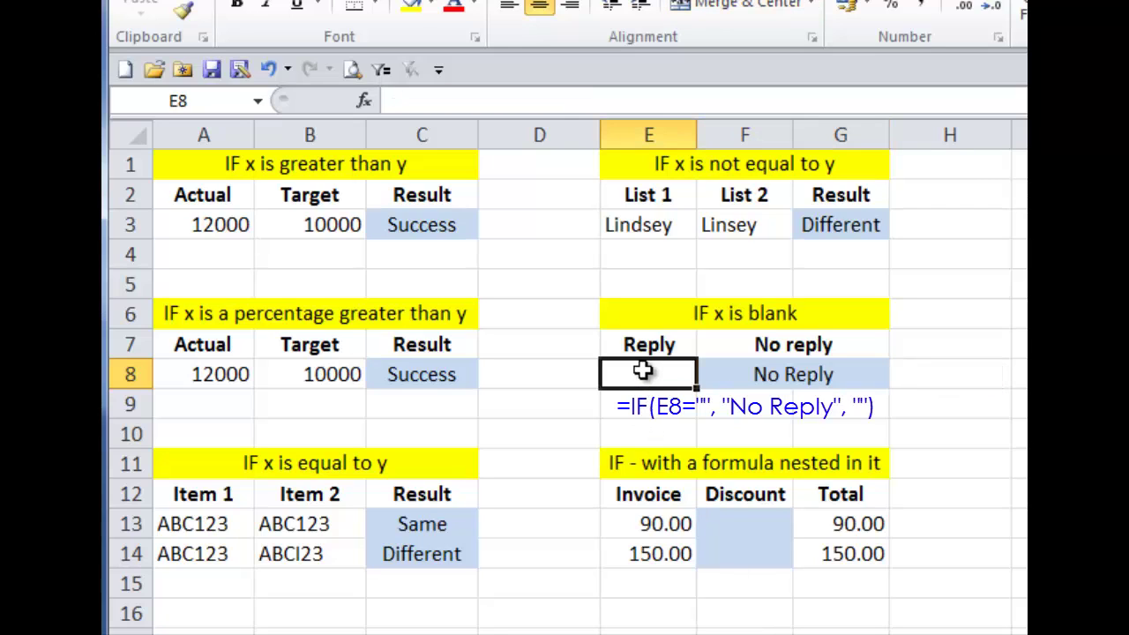
{"action": "type", "text": "Yes"}
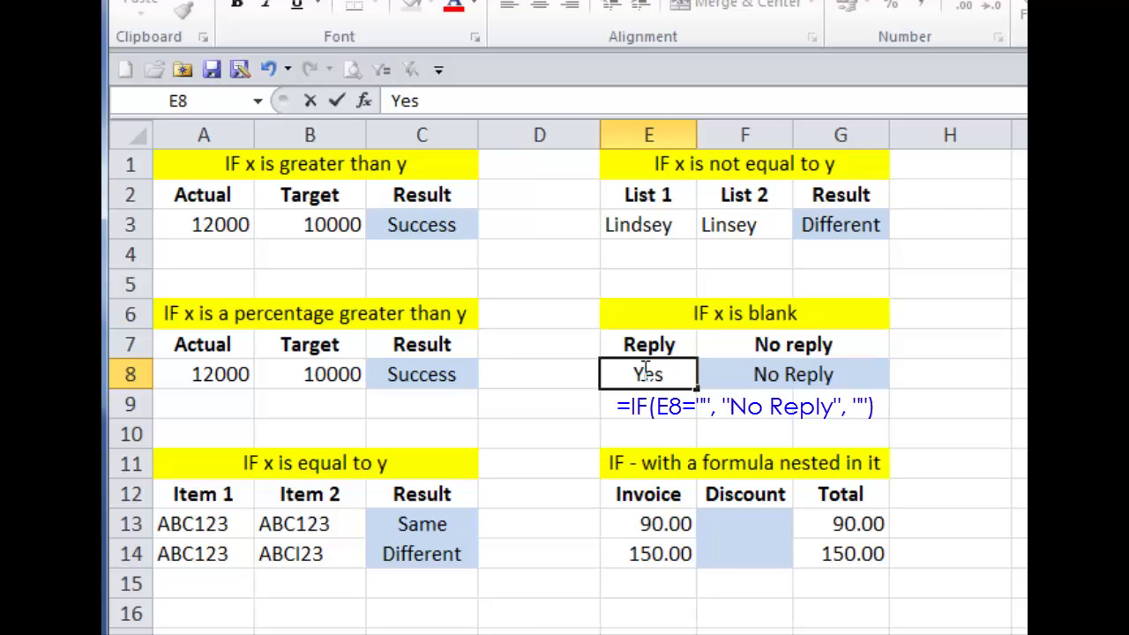
{"action": "key", "text": "Return"}
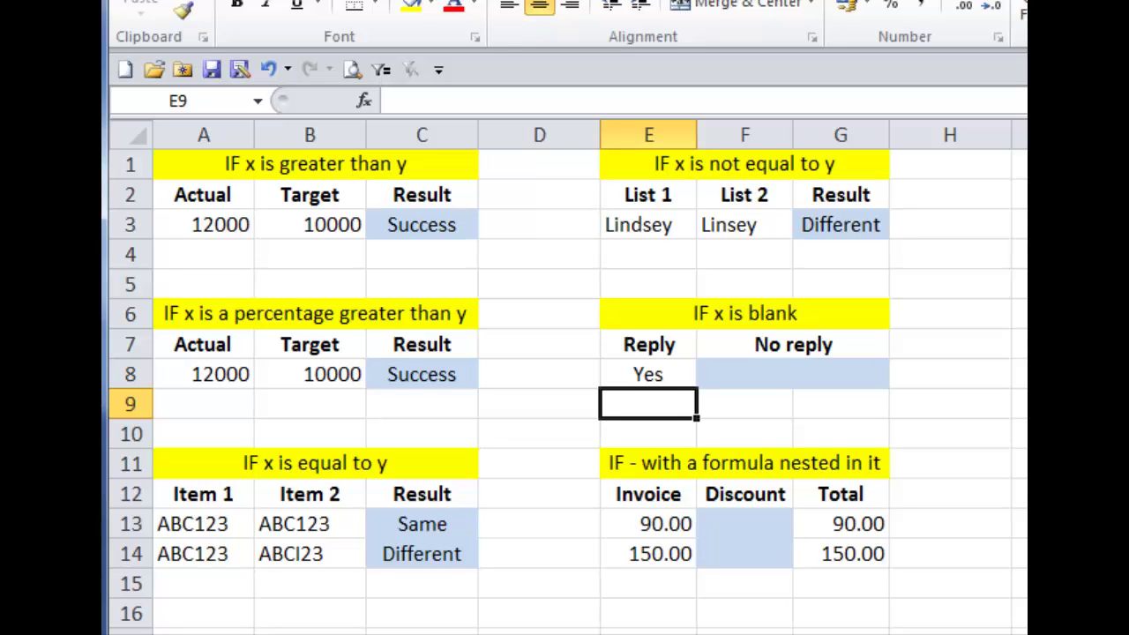
Step: Check the Total formula in G13 and insert an IF function in F13 testing E13<100, returning 0 if true and 10%*E13 if false
{"action": "double_click", "coordinate": [844, 524]}
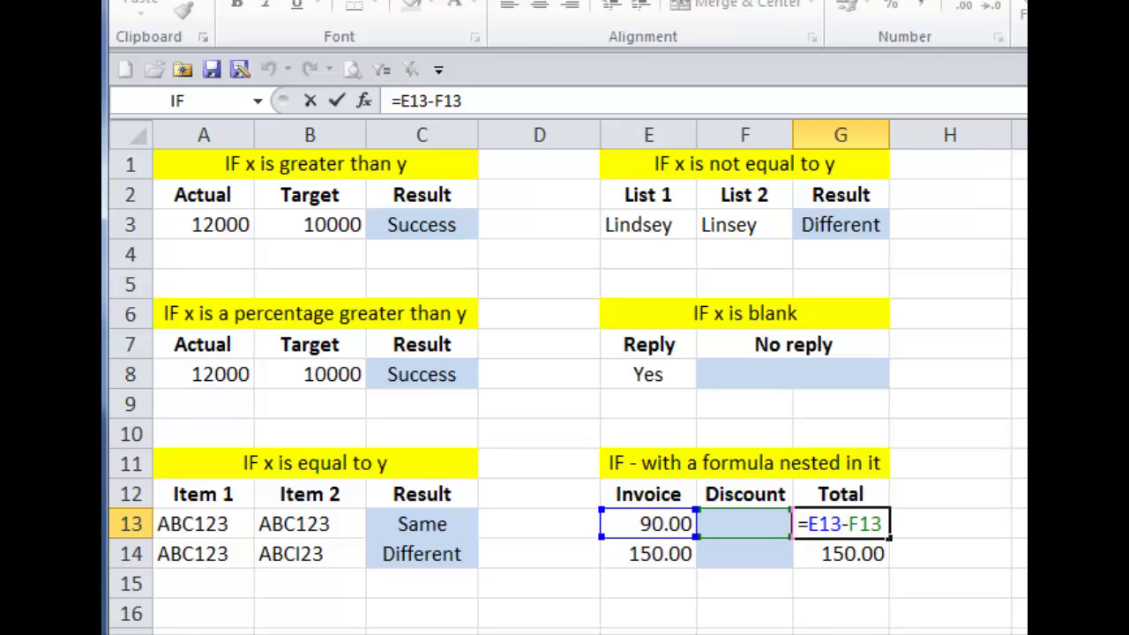
{"action": "key", "text": "ctrl+Return"}
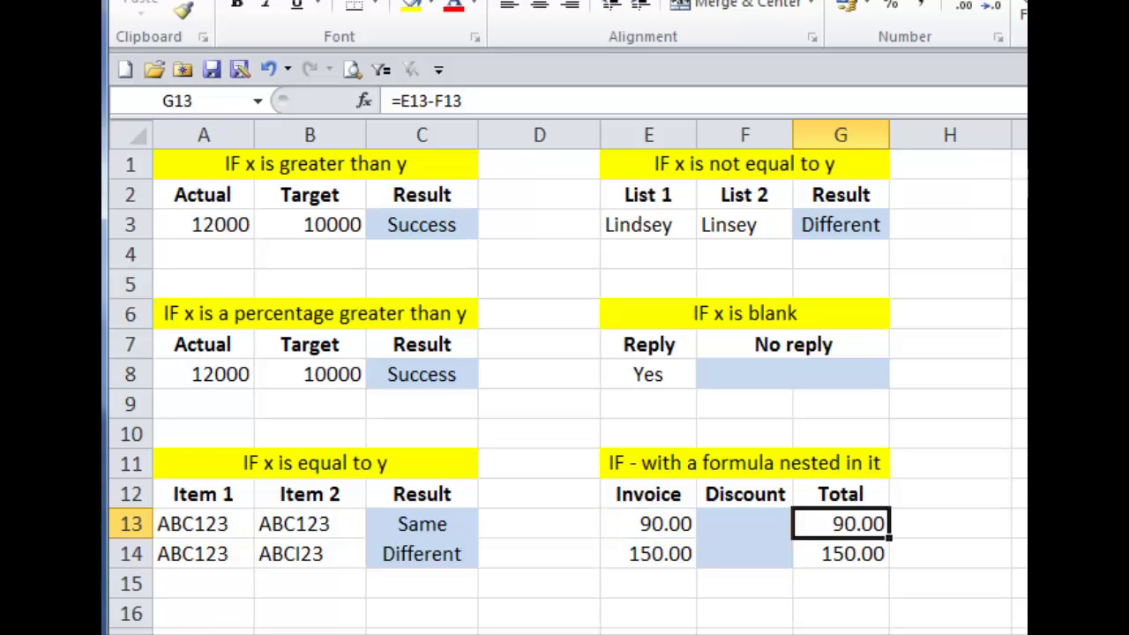
{"action": "left_click", "coordinate": [741, 523]}
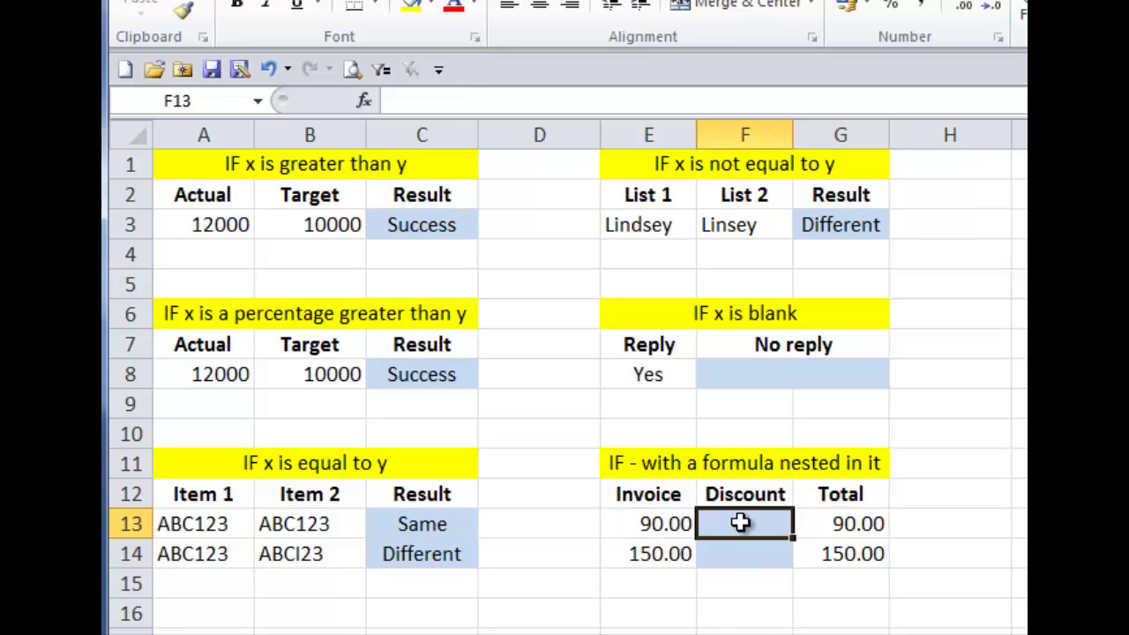
{"action": "left_click", "coordinate": [364, 102]}
{"action": "left_click", "coordinate": [733, 587]}
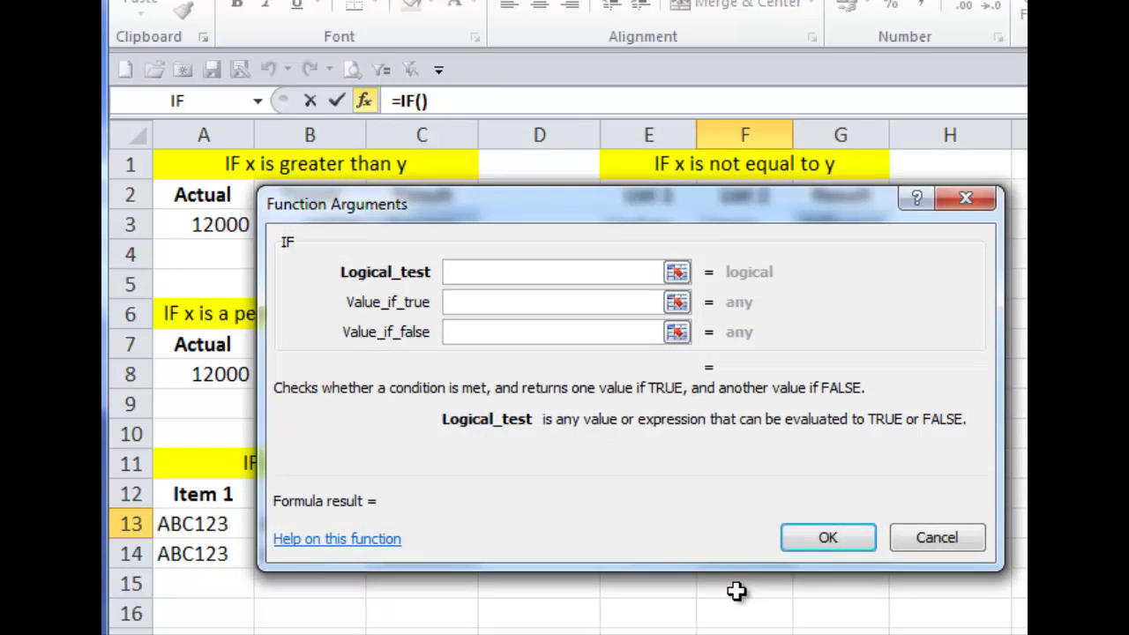
{"action": "type", "text": "E13"}
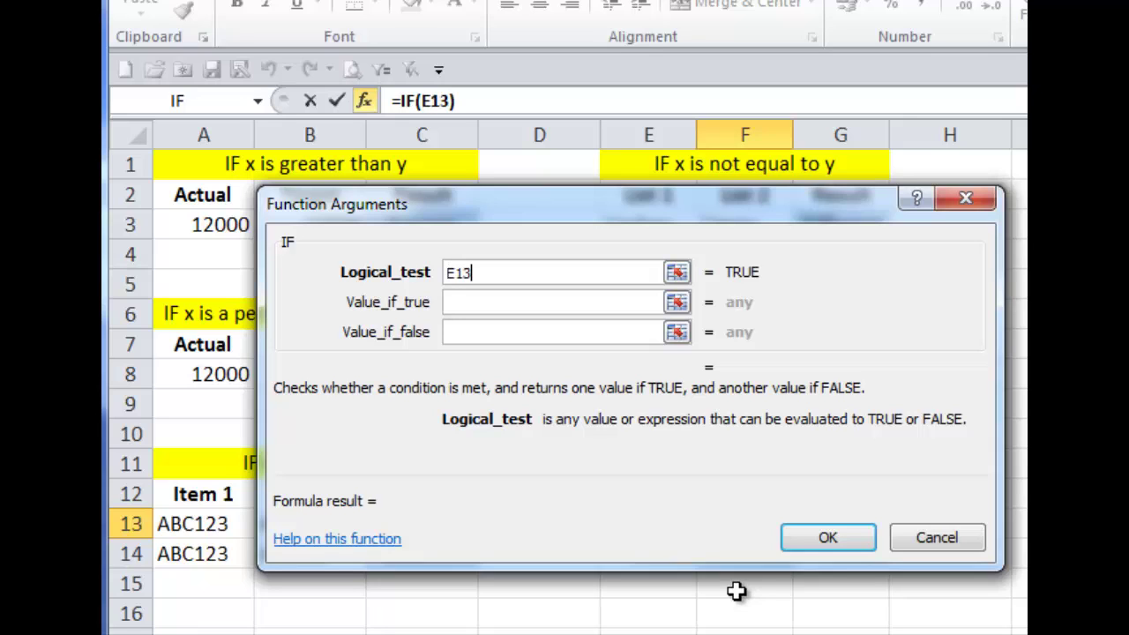
{"action": "type", "text": "<100"}
{"action": "key", "text": "Tab"}
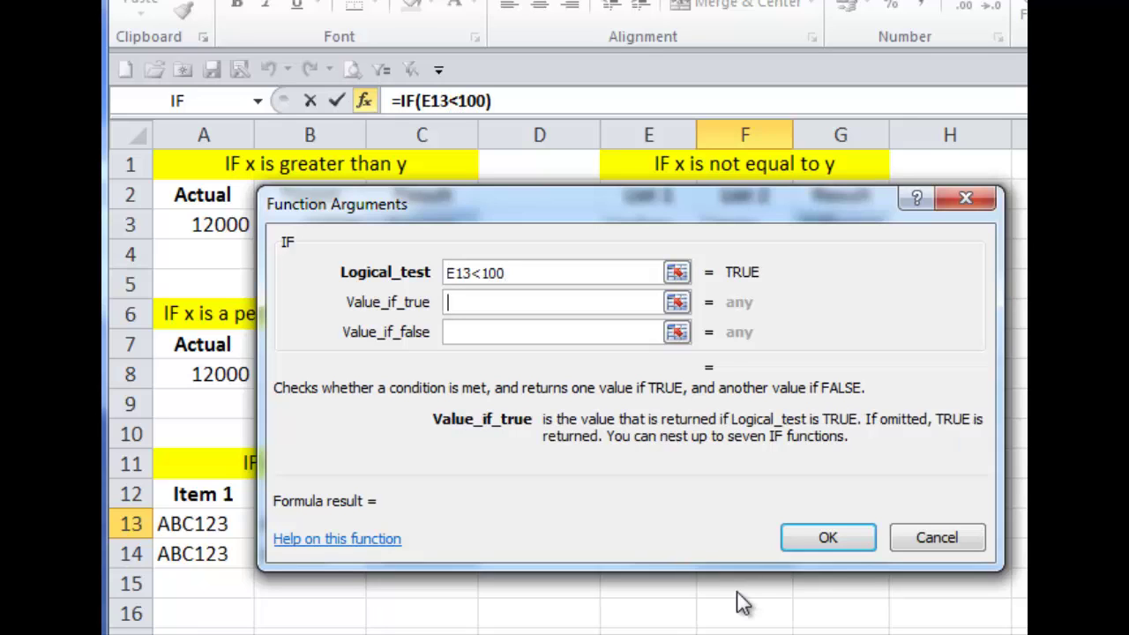
{"action": "type", "text": "0"}
{"action": "key", "text": "Tab"}
{"action": "type", "text": "1"}
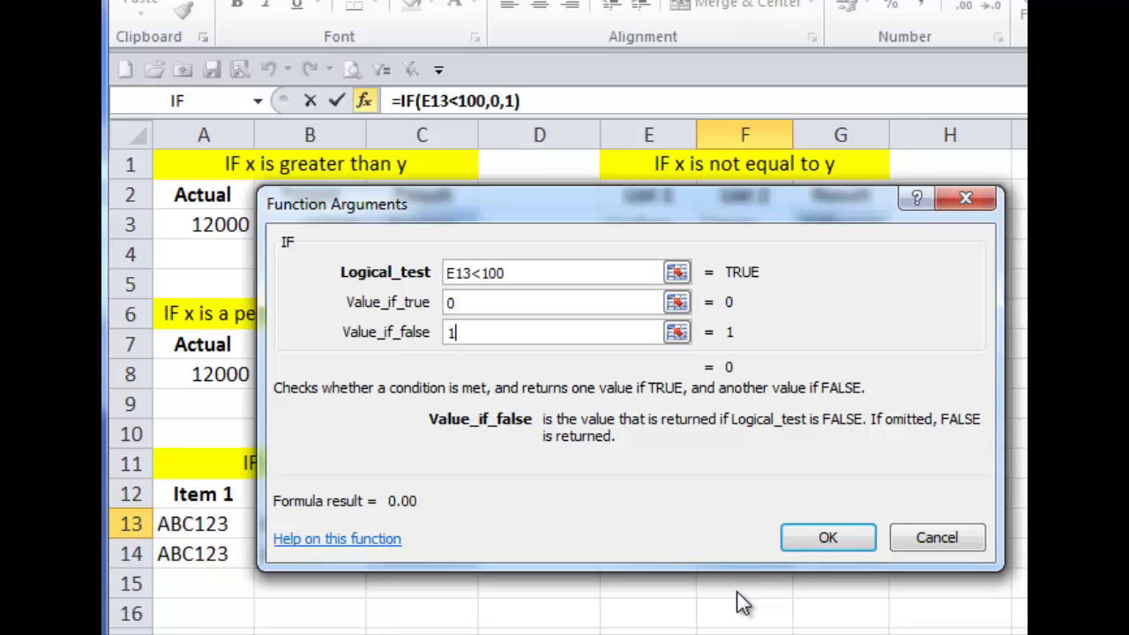
{"action": "type", "text": "0%"}
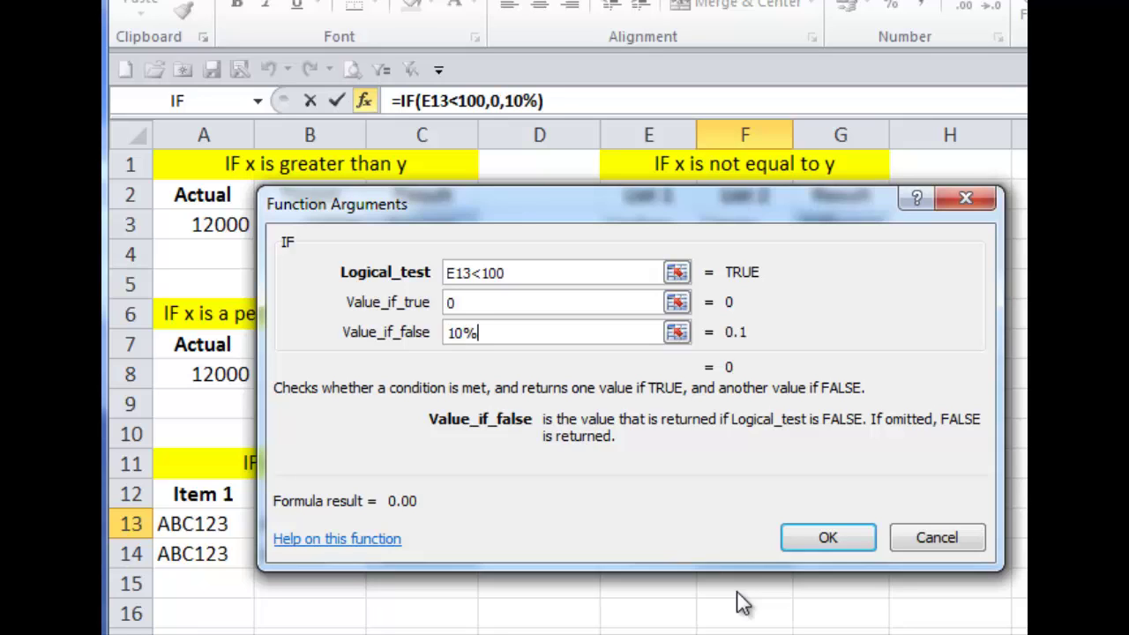
{"action": "type", "text": "*E13"}
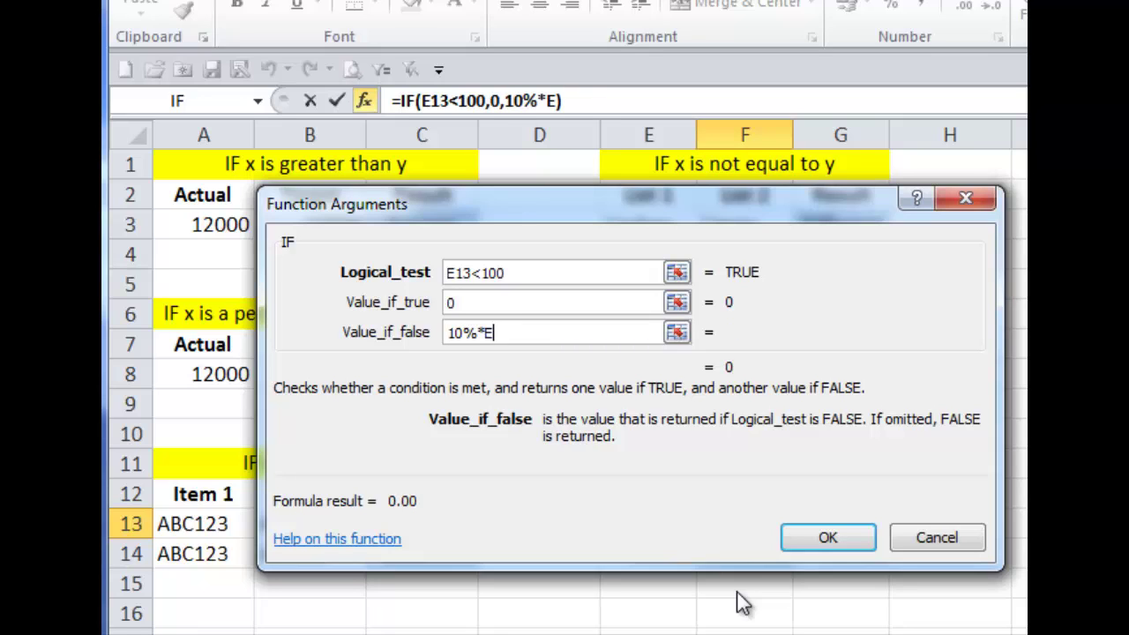
{"action": "left_click", "coordinate": [826, 537]}
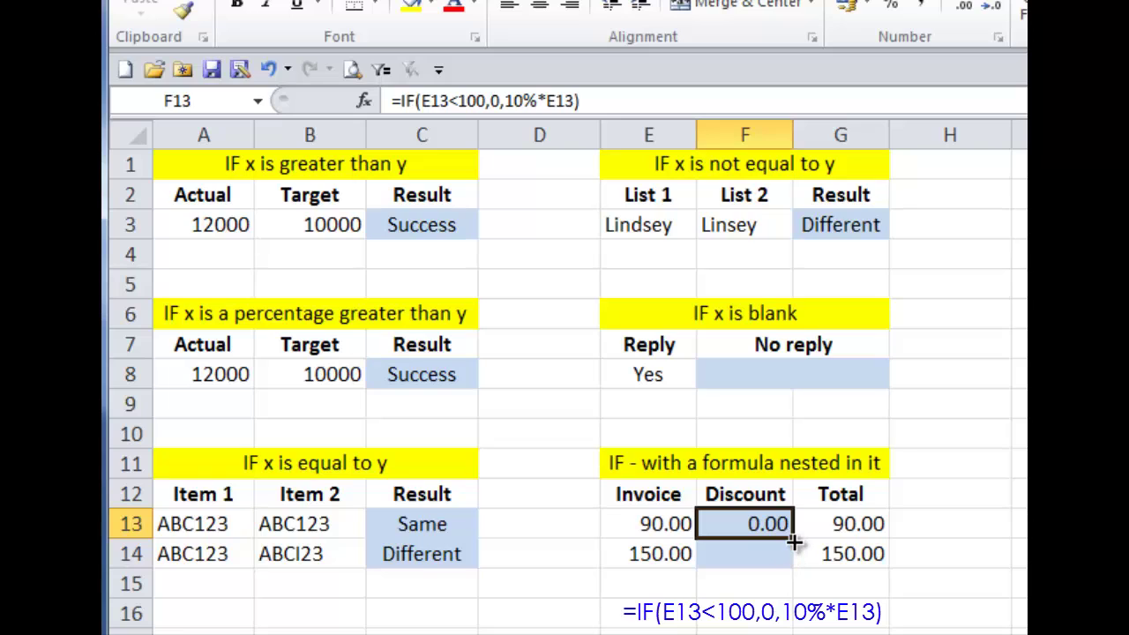
Step: Fill the discount formula from F13 down to F14 and deselect the range
{"action": "left_click_drag", "start_coordinate": [794, 539], "coordinate": [793, 569]}
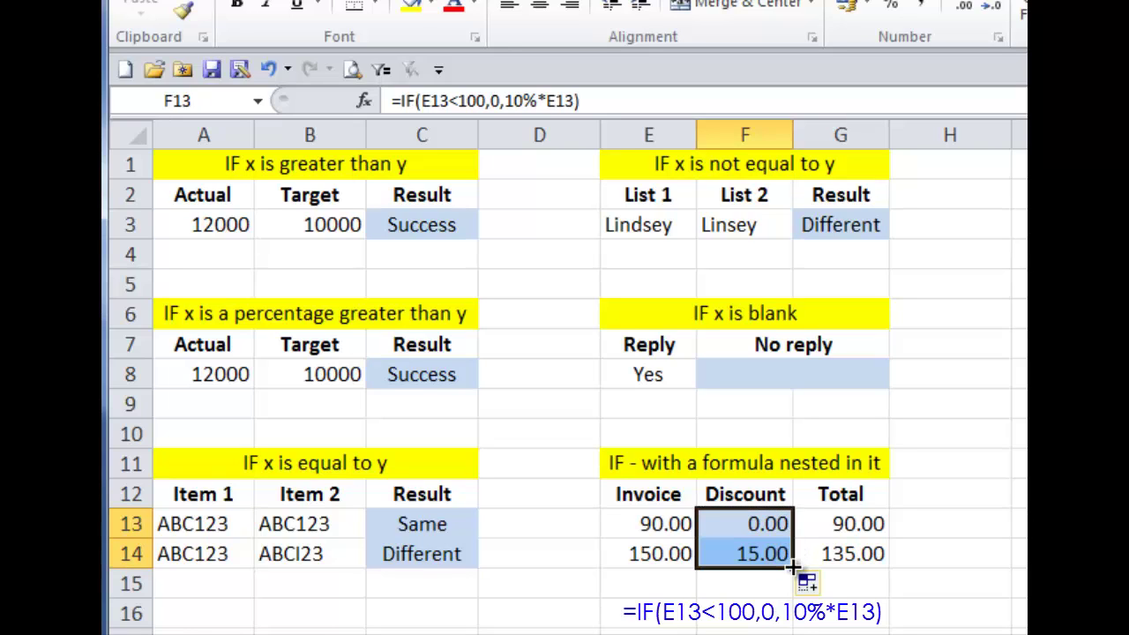
{"action": "left_click", "coordinate": [745, 634]}
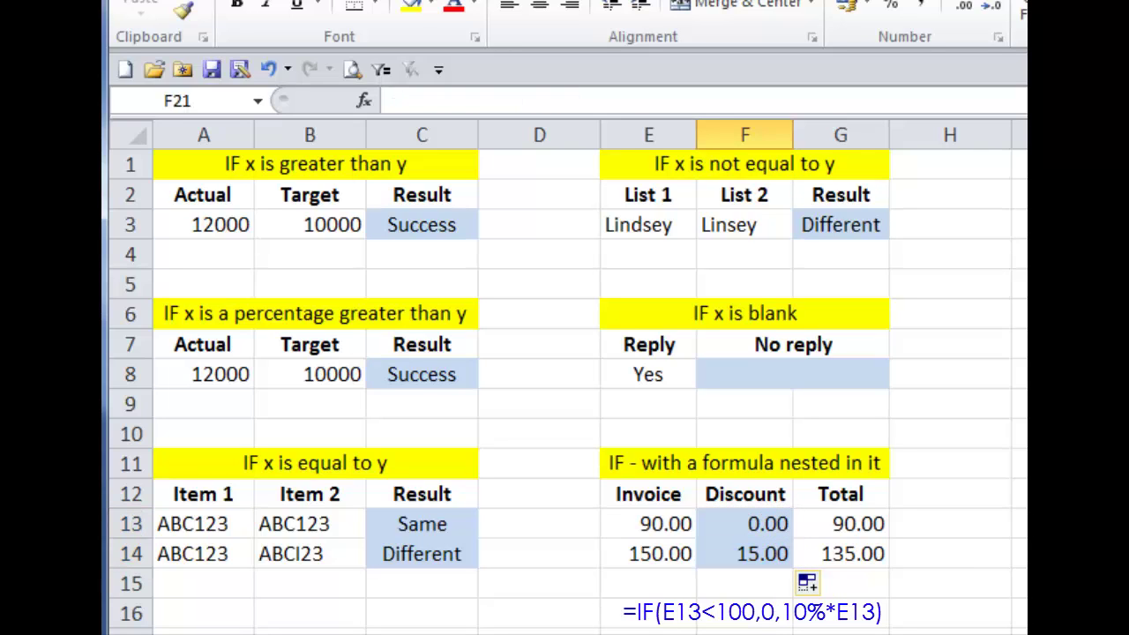